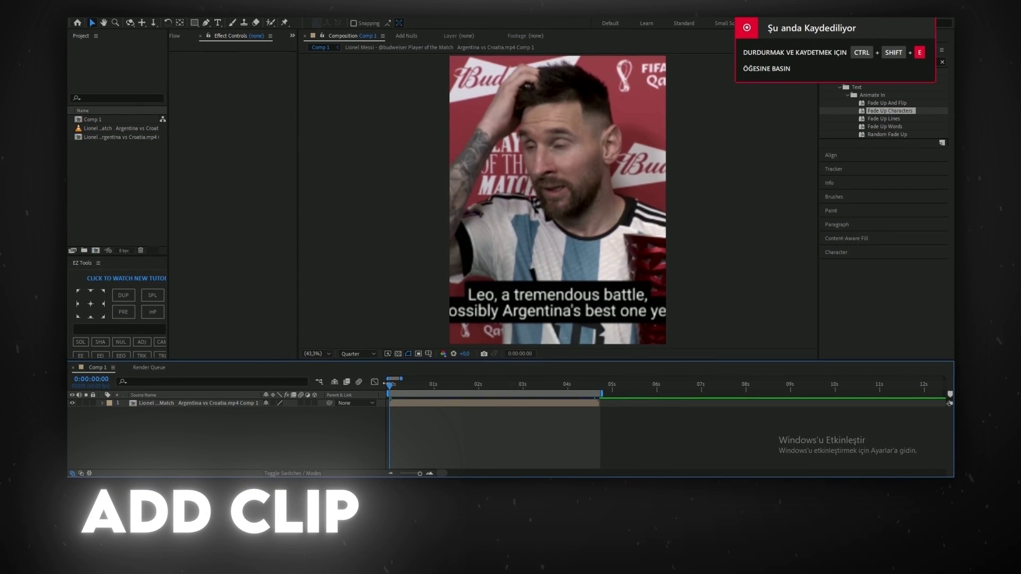
- Preview the interview clip and add a new text layer reading 'LEO MESSI'
left_click_drag(390, 385, 597, 392)
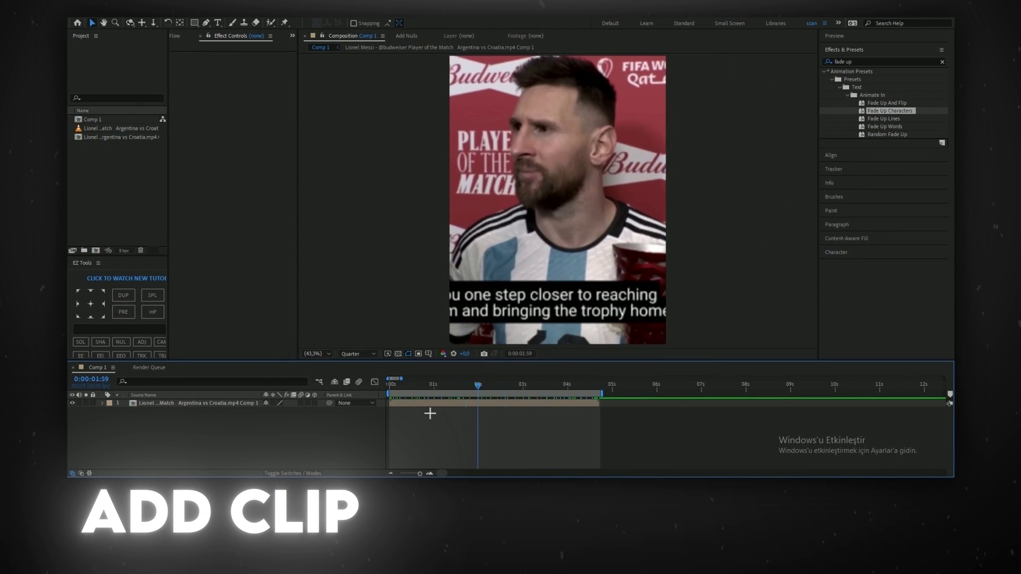
key("Home")
right_click(340, 435)
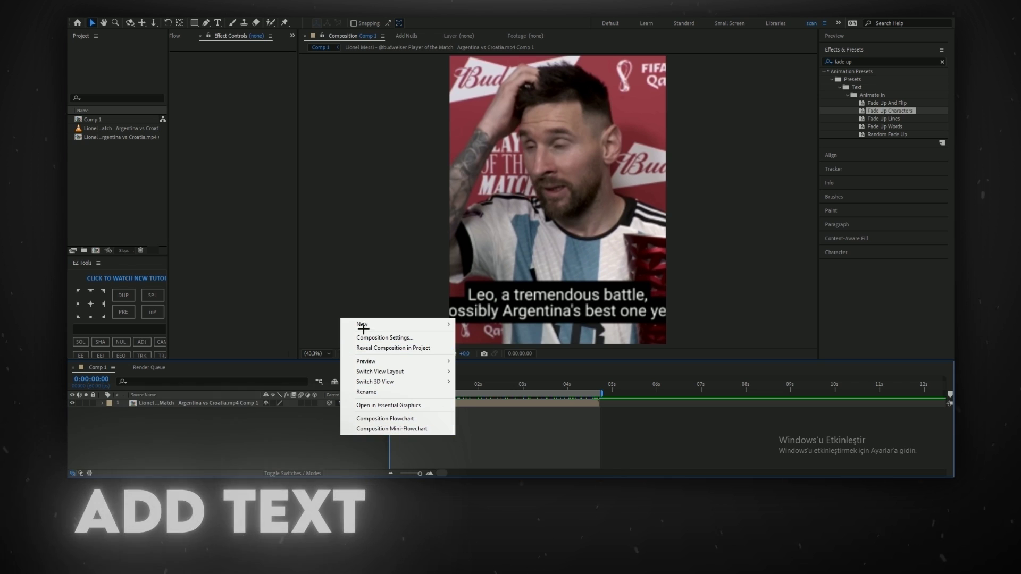
mouse_move(367, 323)
left_click(494, 338)
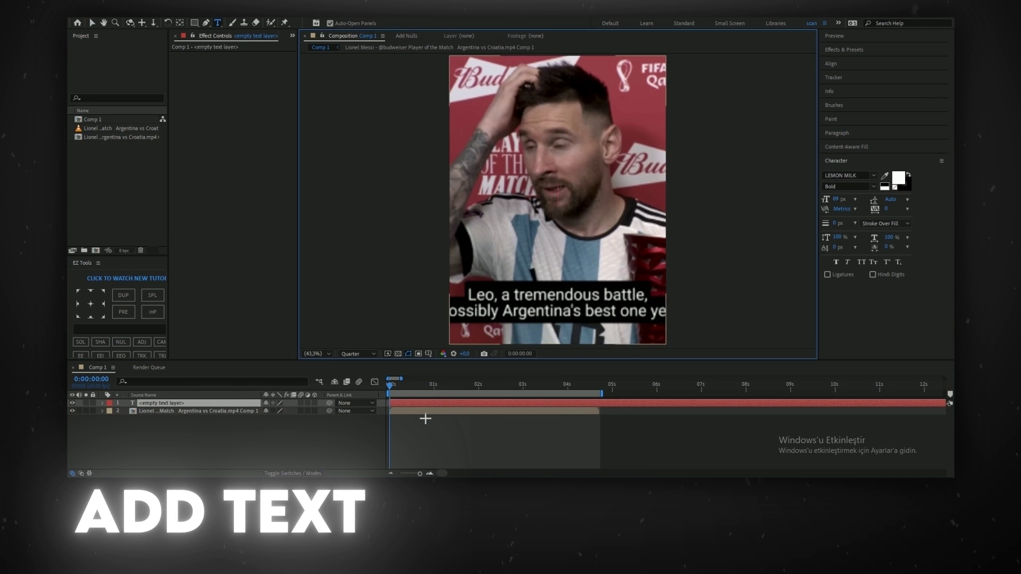
type("LEO")
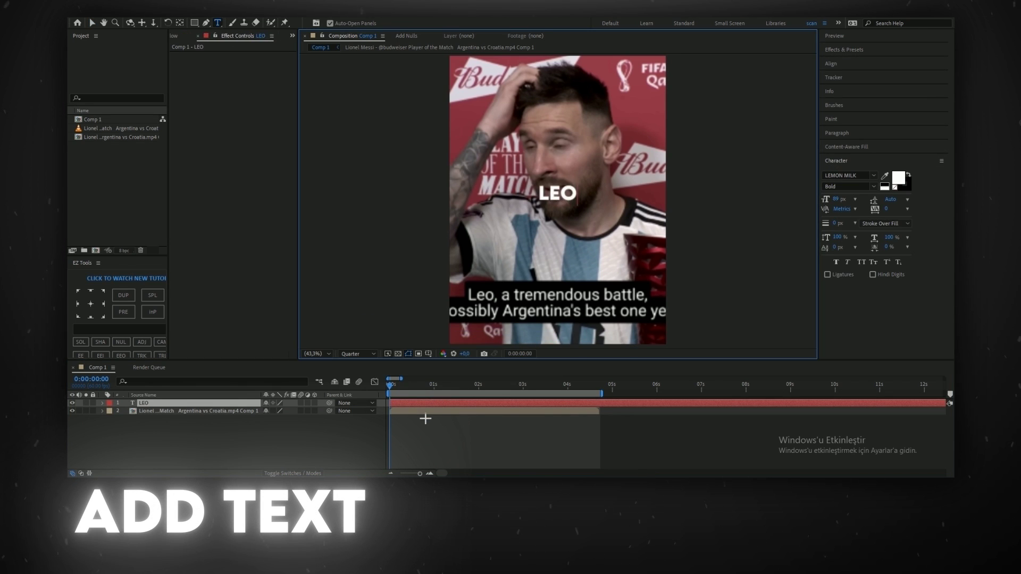
type(" MESSI")
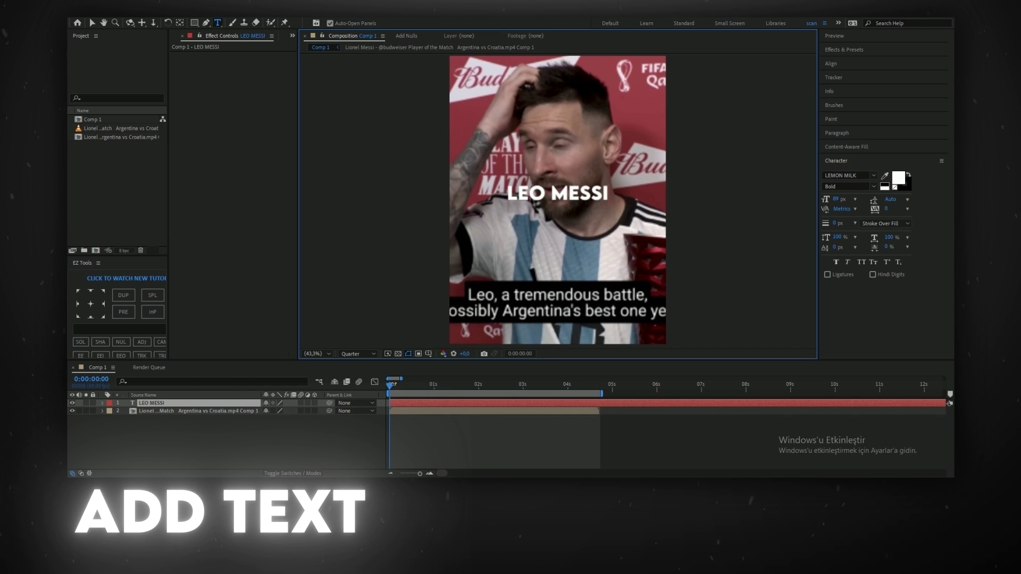
key("Caps_Lock")
- Trim the LEO MESSI layer's out point to the clip's end and preview it
left_click_drag(391, 383, 487, 387)
left_click(608, 422)
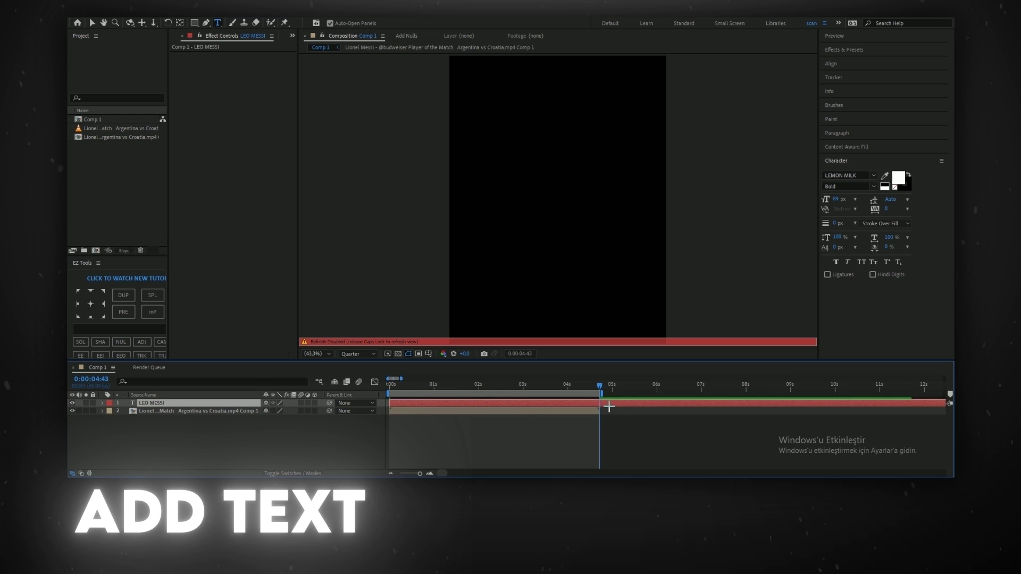
key("alt+bracketright")
key("Caps_Lock")
key("F2")
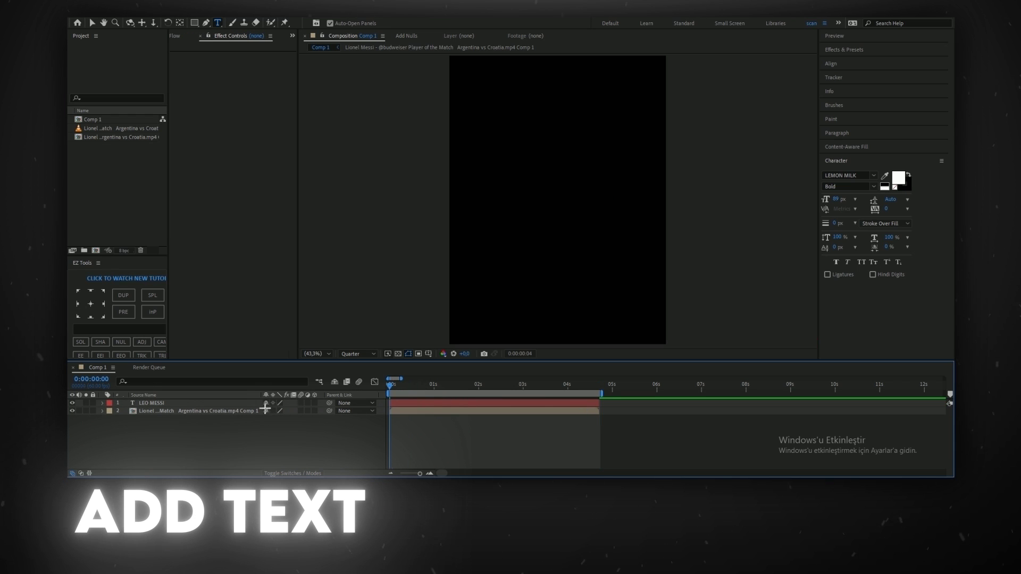
key("space")
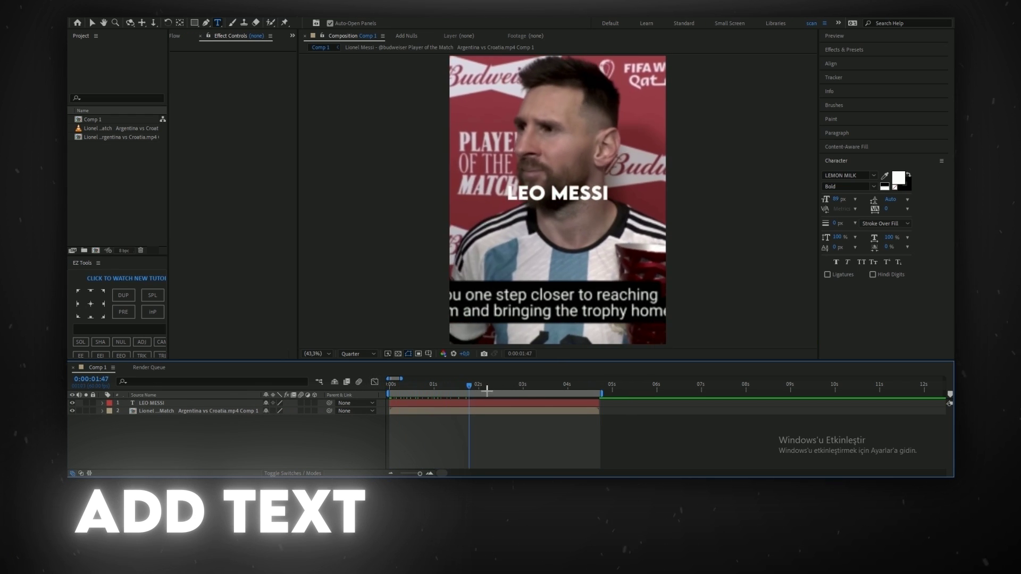
key("space")
- Select the LEO MESSI title and focus the Effects & Presets search field
left_click(417, 402)
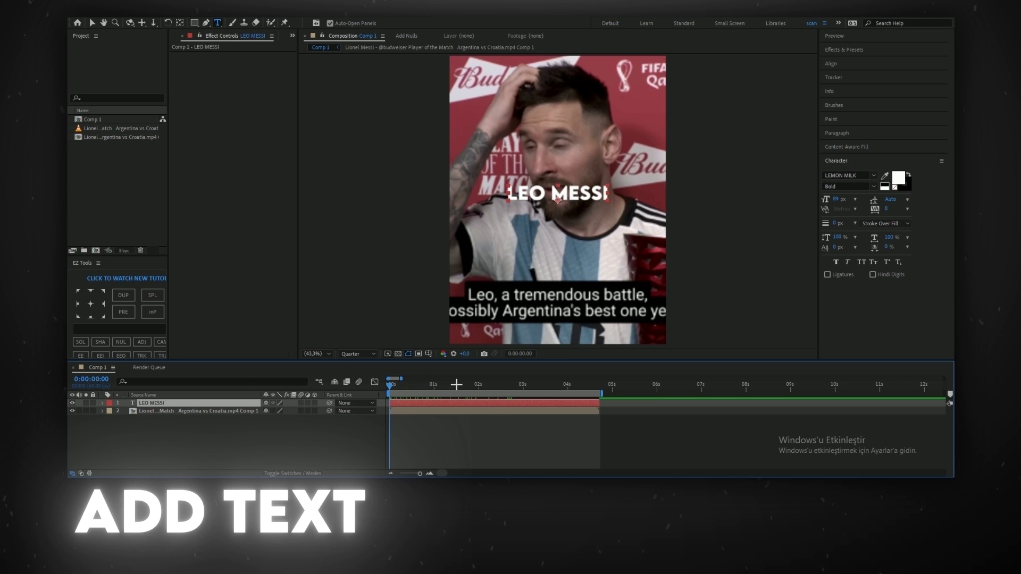
left_click(845, 49)
left_click(859, 62)
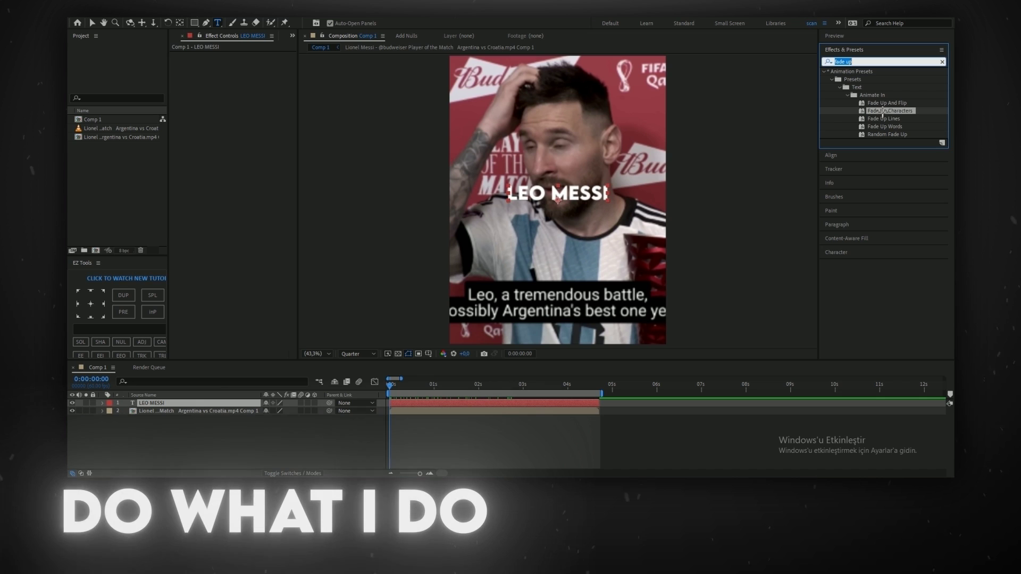
- Apply Fade Up Characters to LEO MESSI and ease its Start keyframes in the Graph Editor
left_click_drag(890, 111, 458, 404)
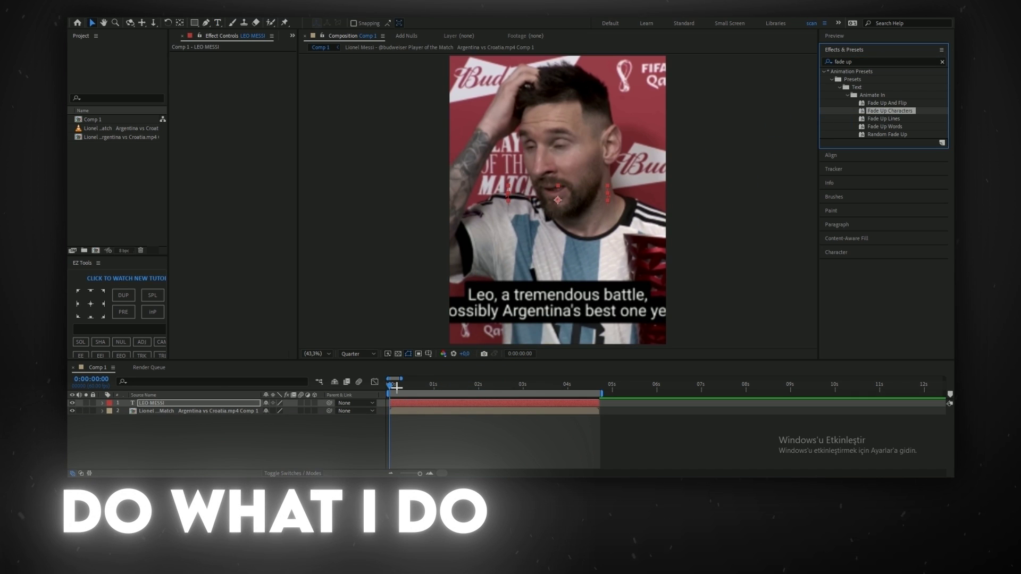
left_click(390, 383)
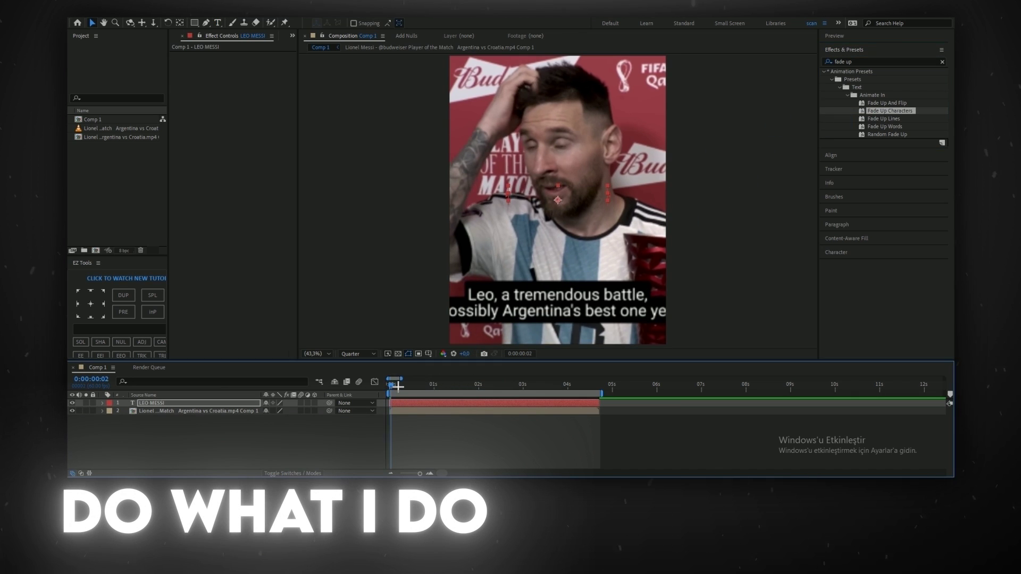
key("u")
left_click_drag(499, 415, 392, 439)
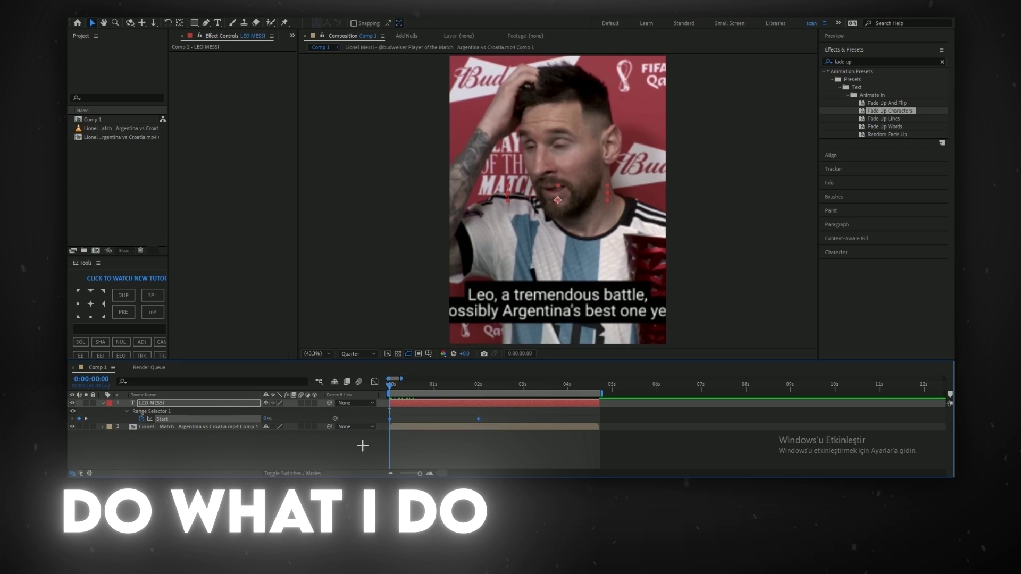
left_click(374, 381)
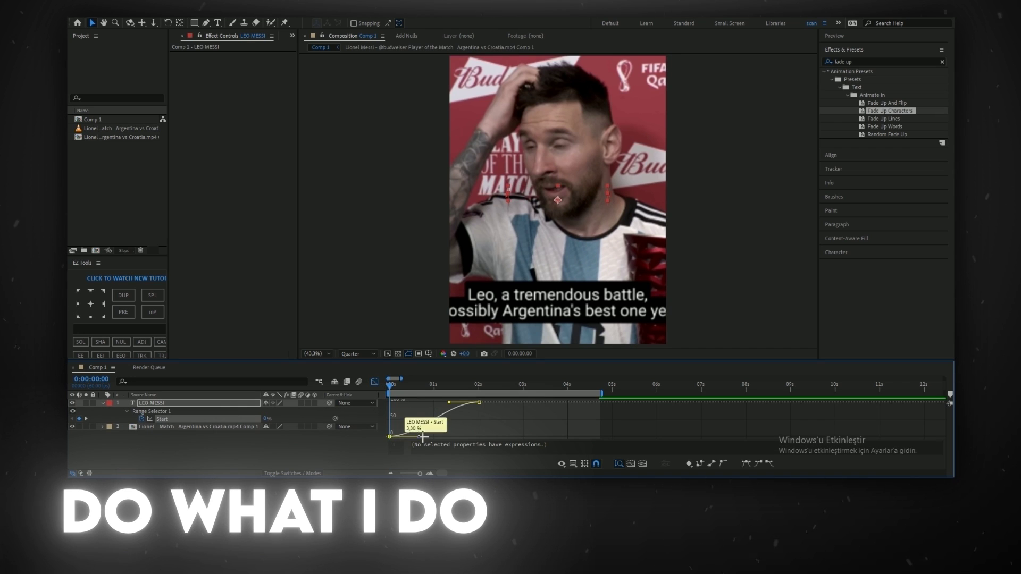
left_click_drag(384, 442, 484, 398)
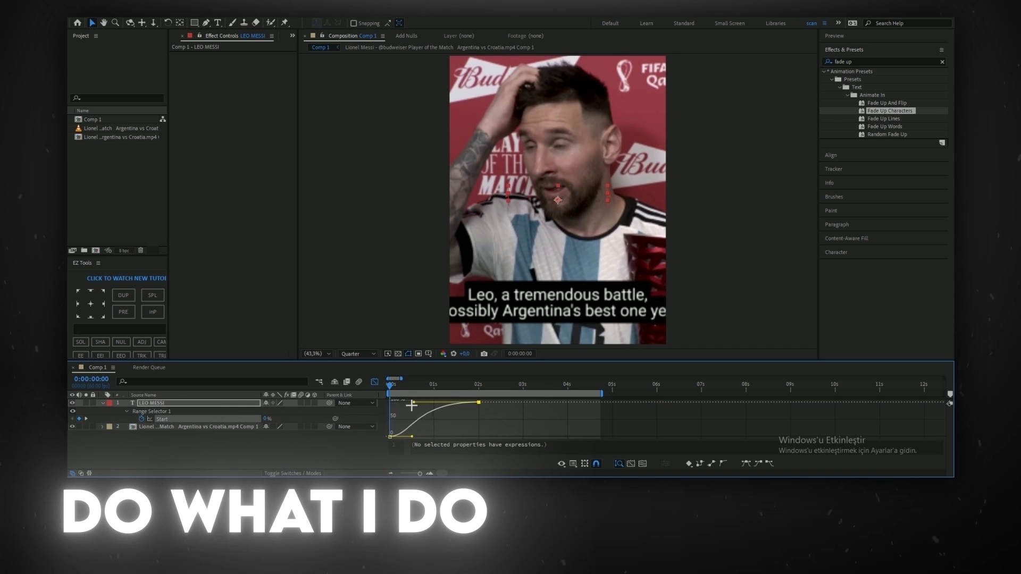
left_click(375, 382)
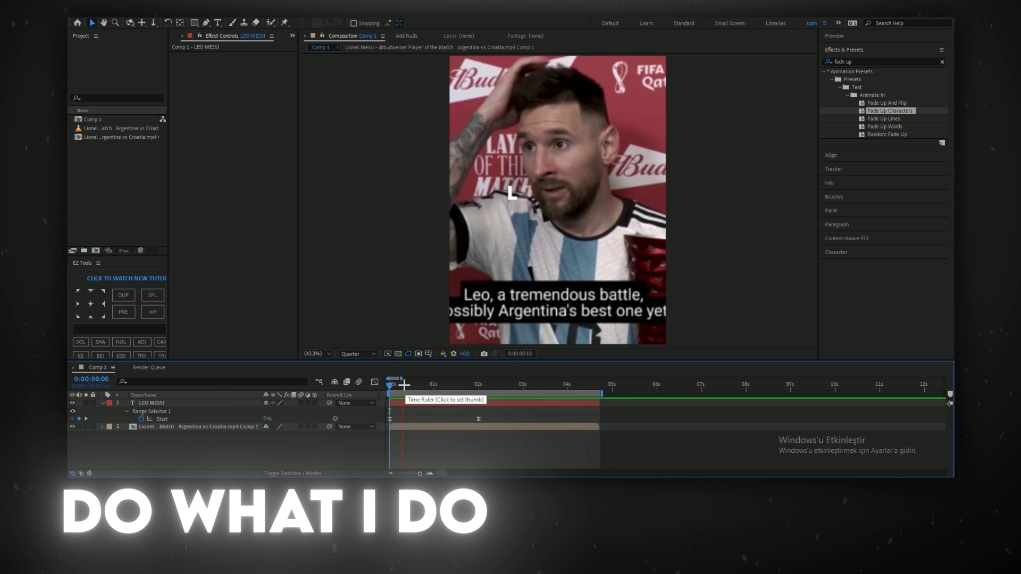
- Enable motion blur for the composition and title layer, then preview the fade-up
left_click(358, 382)
left_click(301, 403)
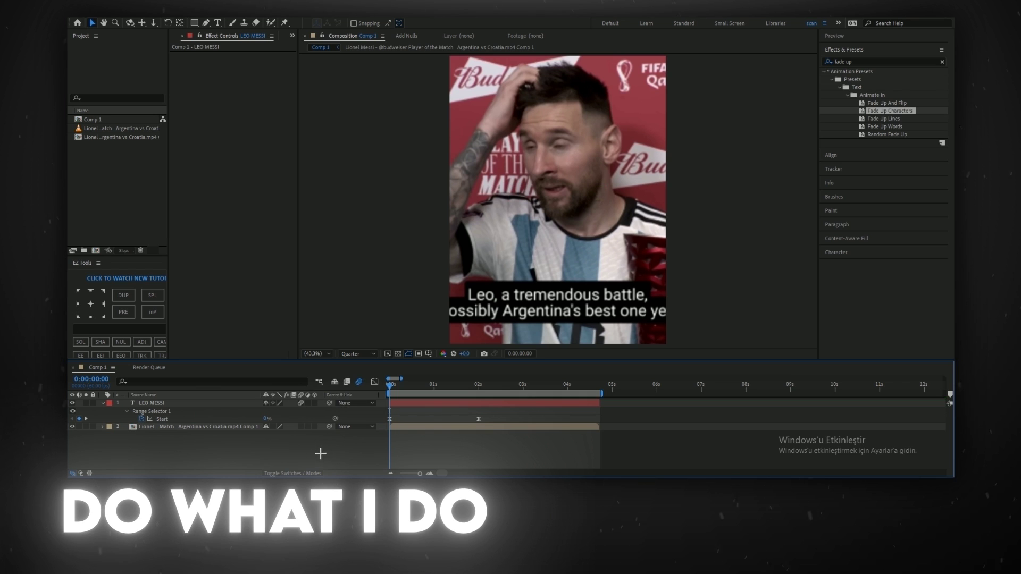
key("u")
key("space")
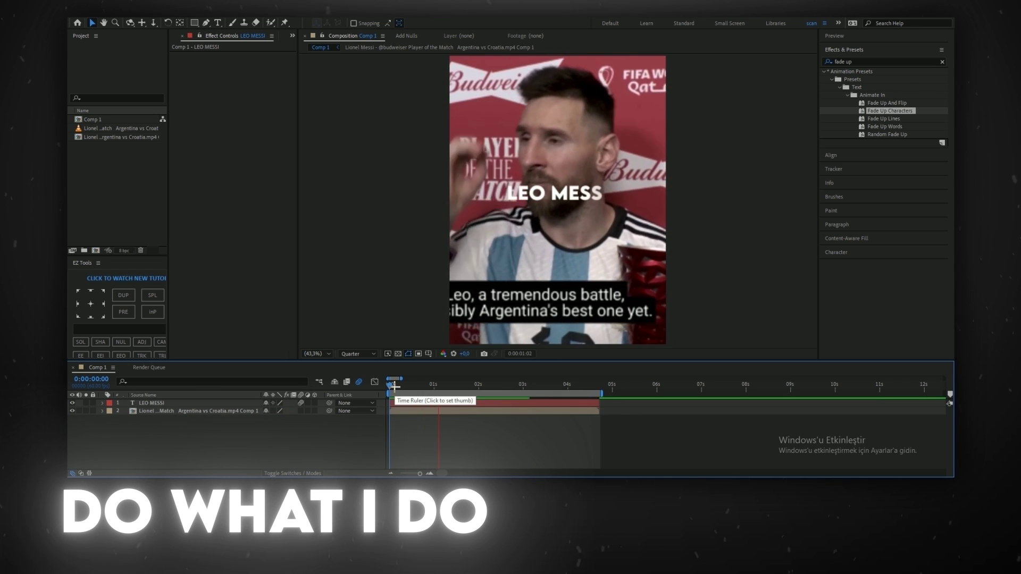
left_click(477, 382)
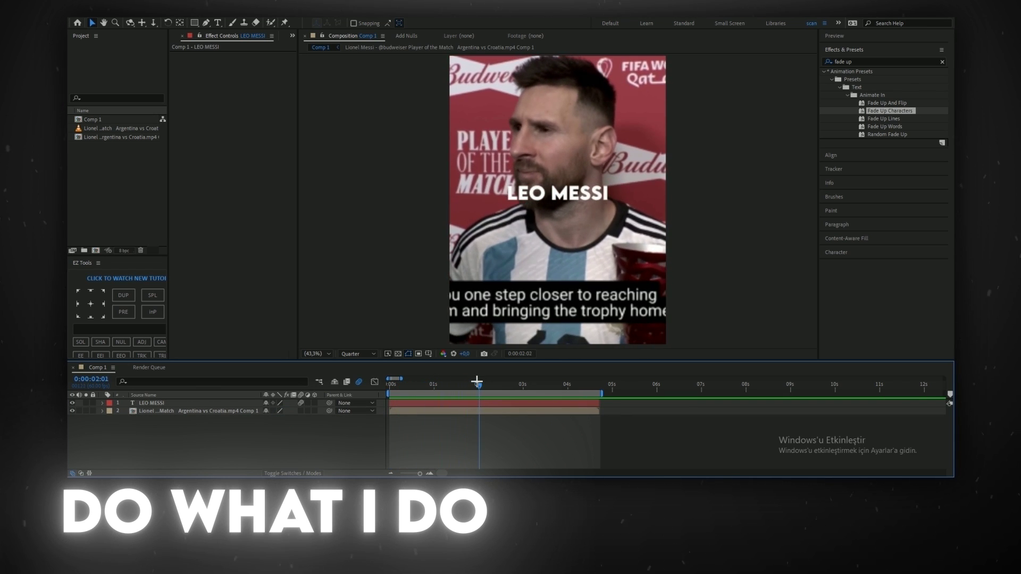
left_click_drag(477, 381, 476, 382)
left_click(473, 402)
left_click(868, 63)
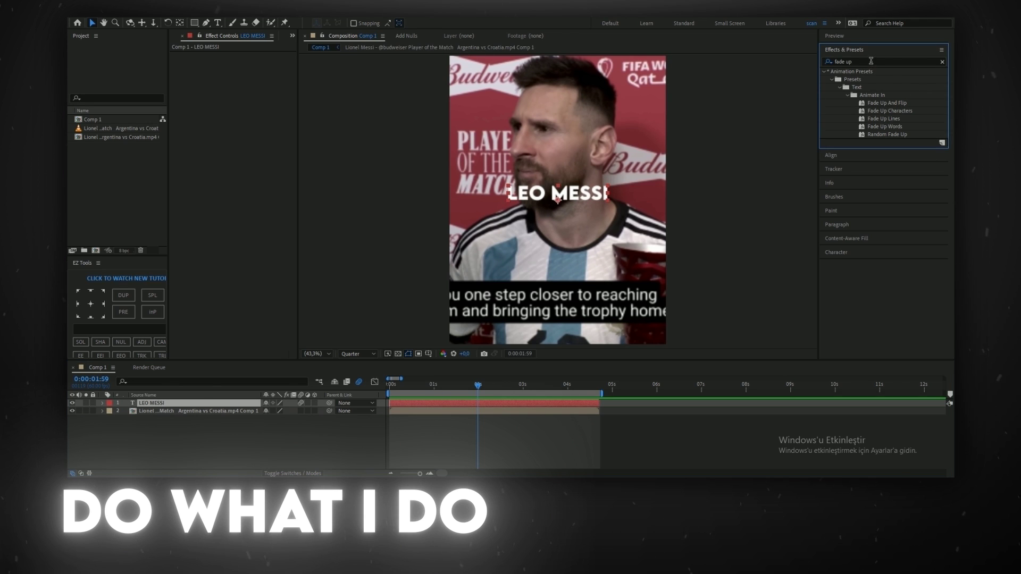
- Apply Deep Glow to LEO MESSI with radius 300 and exposure 0.70
double_click(871, 61)
type("de")
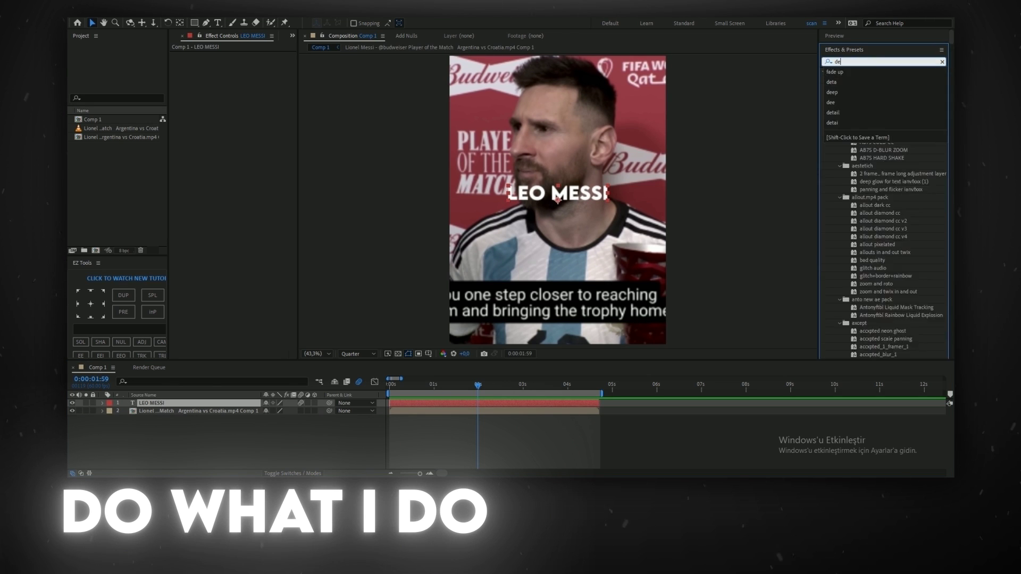
type("ep")
left_click_drag(856, 127, 246, 192)
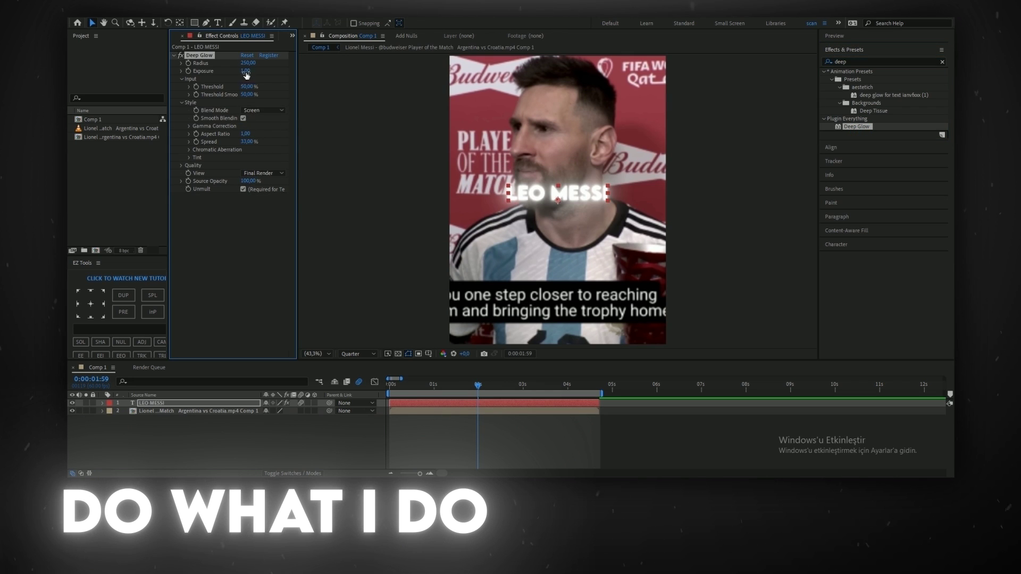
mouse_move(246, 75)
left_mouse_down()
mouse_move(265, 62)
mouse_move(240, 72)
left_mouse_up()
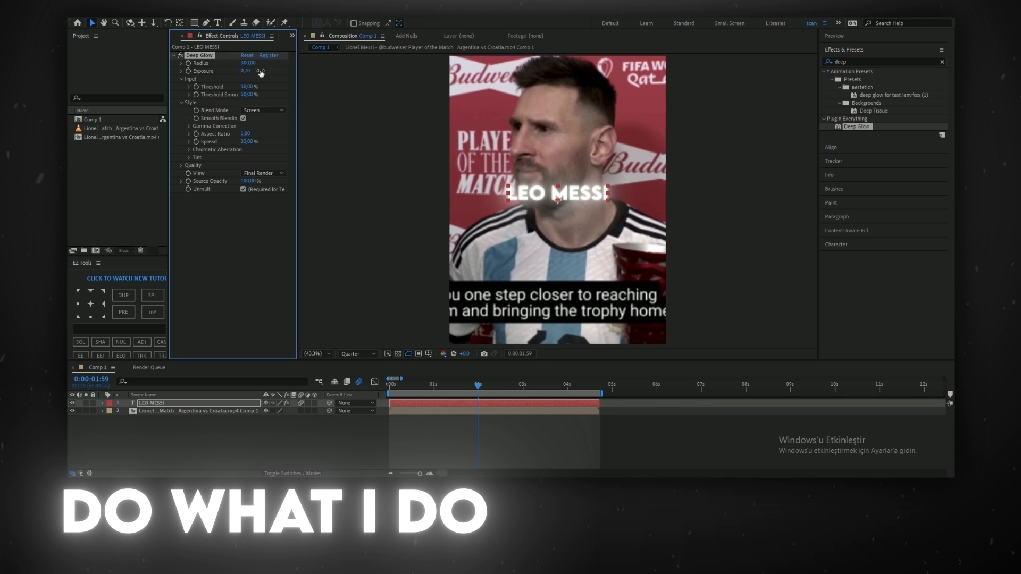
- Add a Drop Shadow effect to the title and preview the composition
left_click(865, 63)
type("ro")
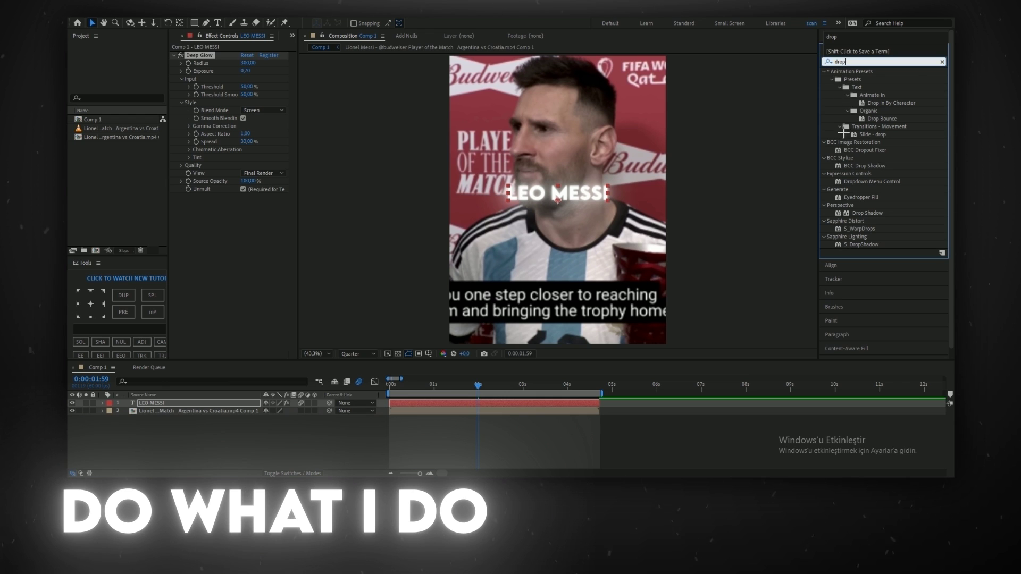
mouse_move(865, 213)
left_mouse_down()
mouse_move(240, 210)
mouse_move(269, 240)
mouse_move(249, 246)
mouse_move(257, 257)
left_mouse_up()
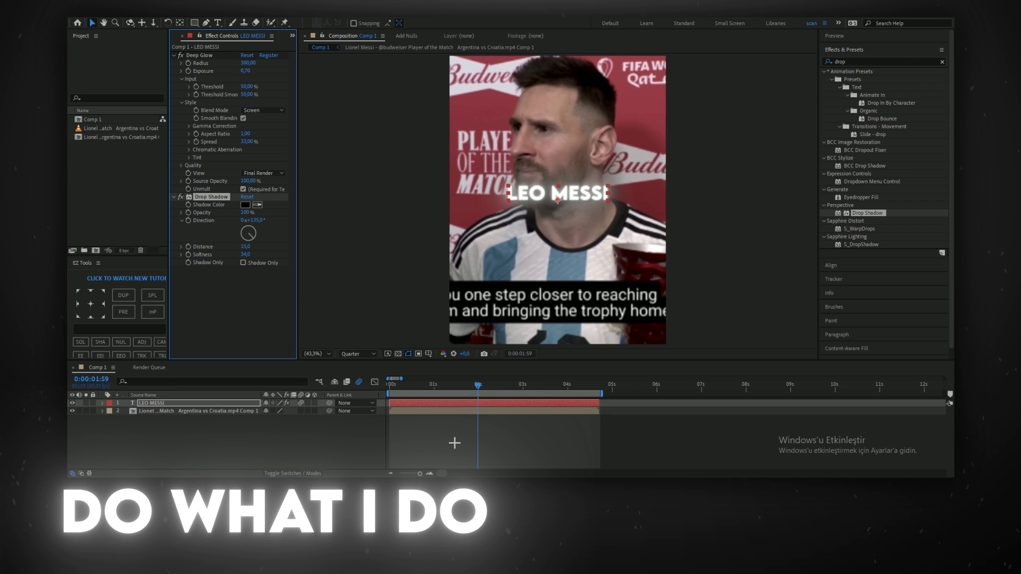
left_click(391, 384)
key("space")
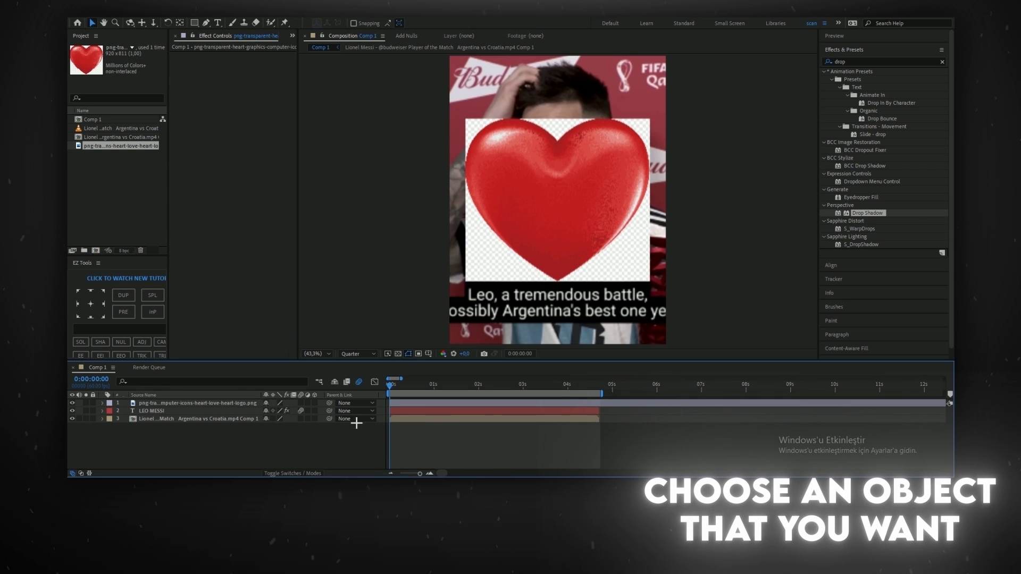
- Centre the heart image horizontally and vertically in the composition using the Align panel
mouse_move(547, 228)
left_mouse_down()
mouse_move(558, 227)
mouse_move(547, 221)
left_mouse_up()
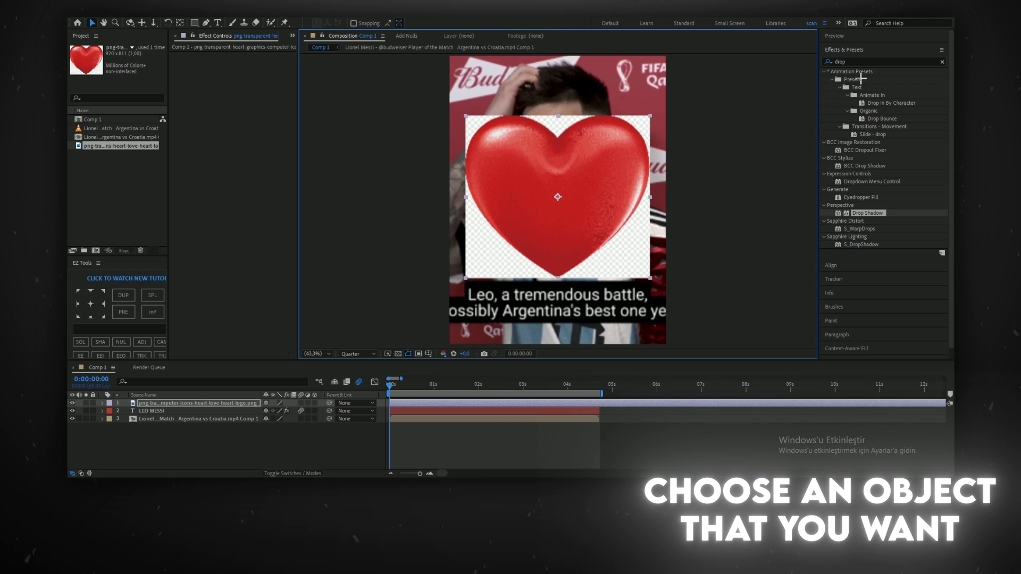
left_click(840, 266)
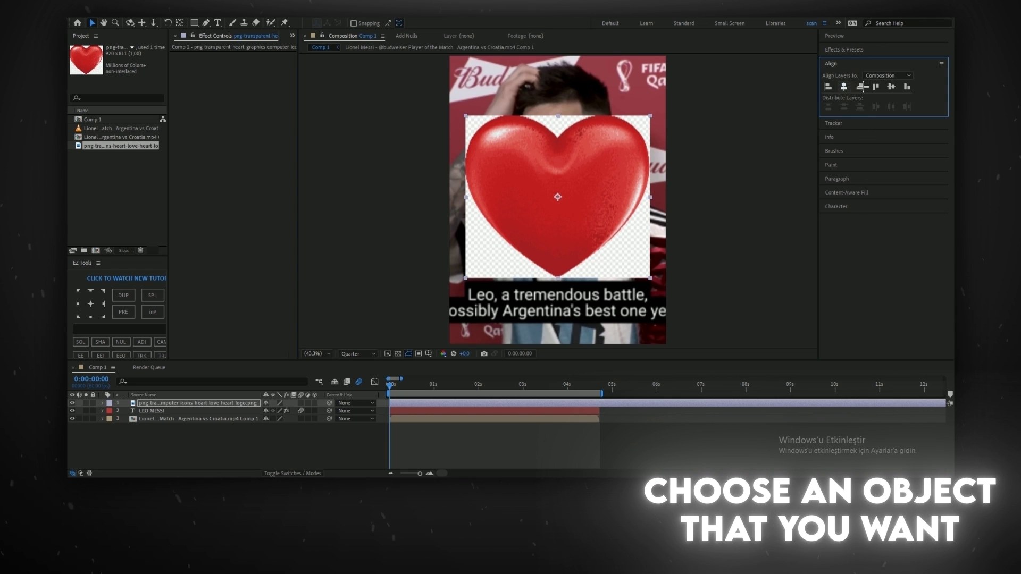
left_click(891, 86)
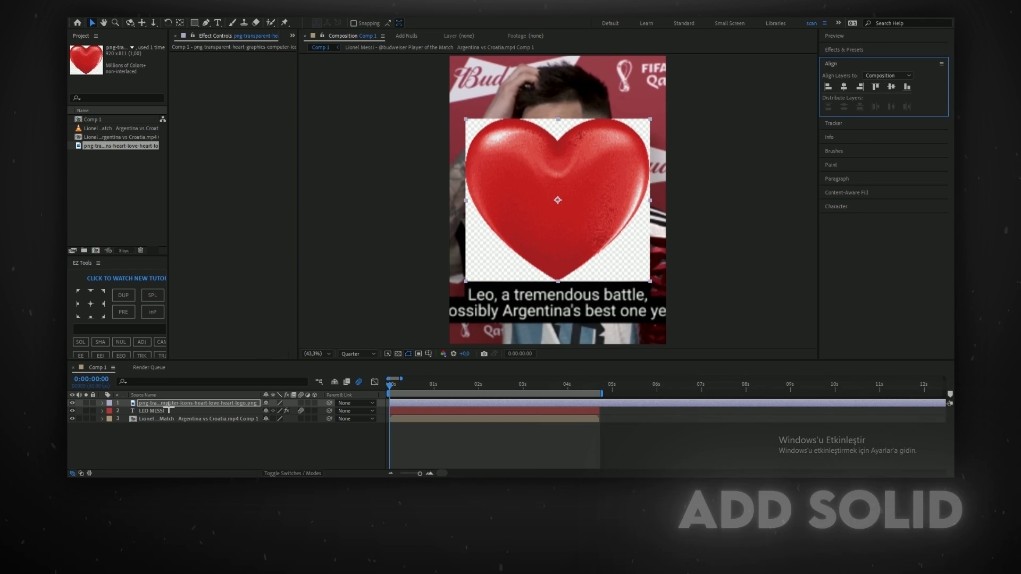
- Create a full-frame Black Solid 1 and move it directly beneath the heart layer
right_click(226, 445)
mouse_move(331, 333)
left_click(379, 357)
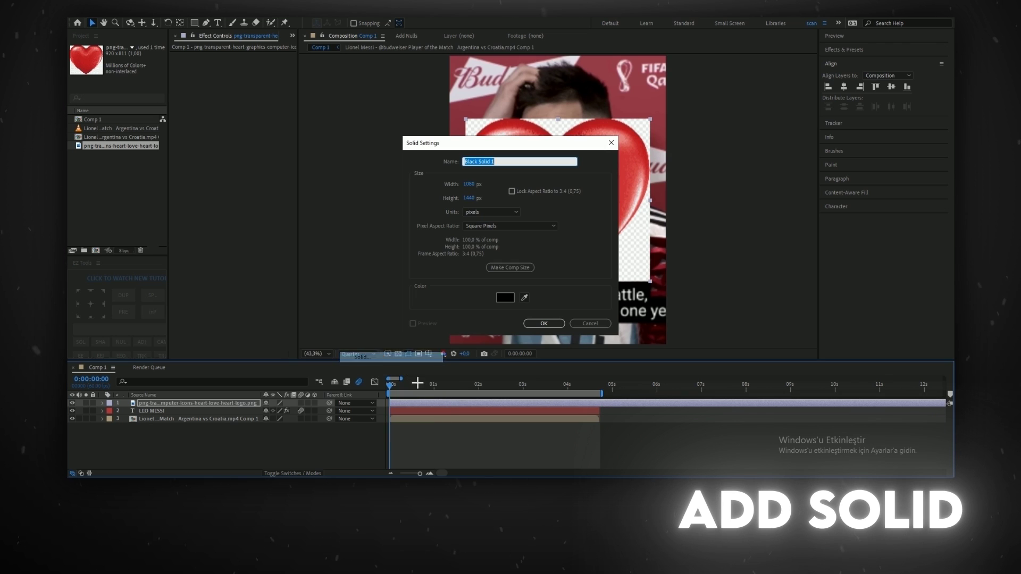
left_click(533, 324)
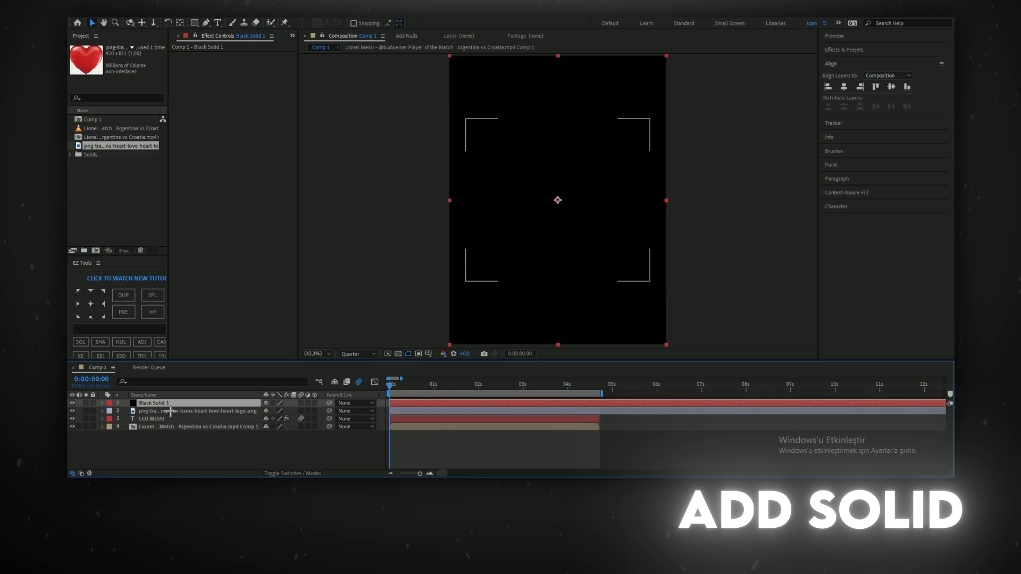
left_click_drag(174, 404, 175, 415)
left_click(330, 447)
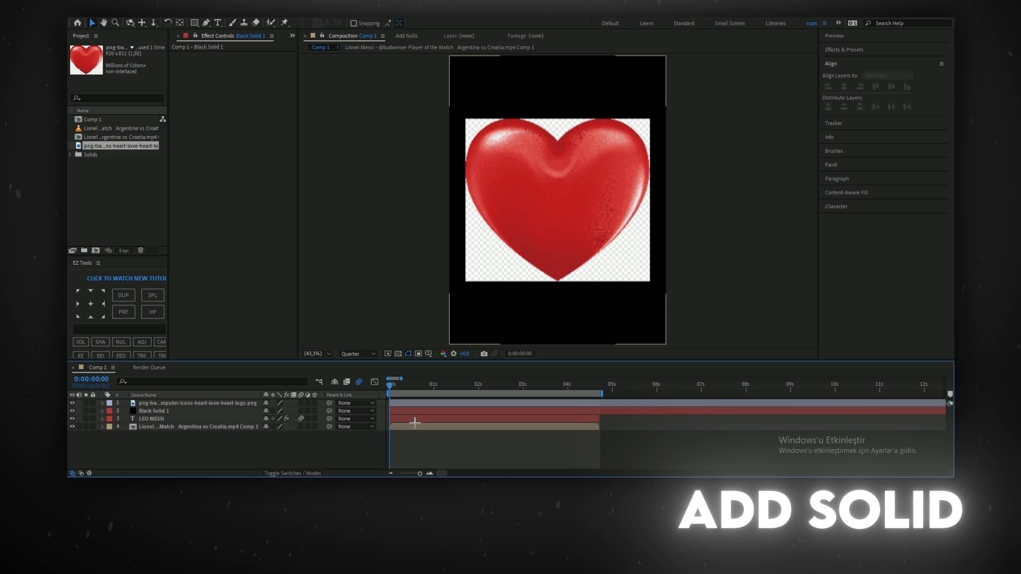
left_click(397, 409)
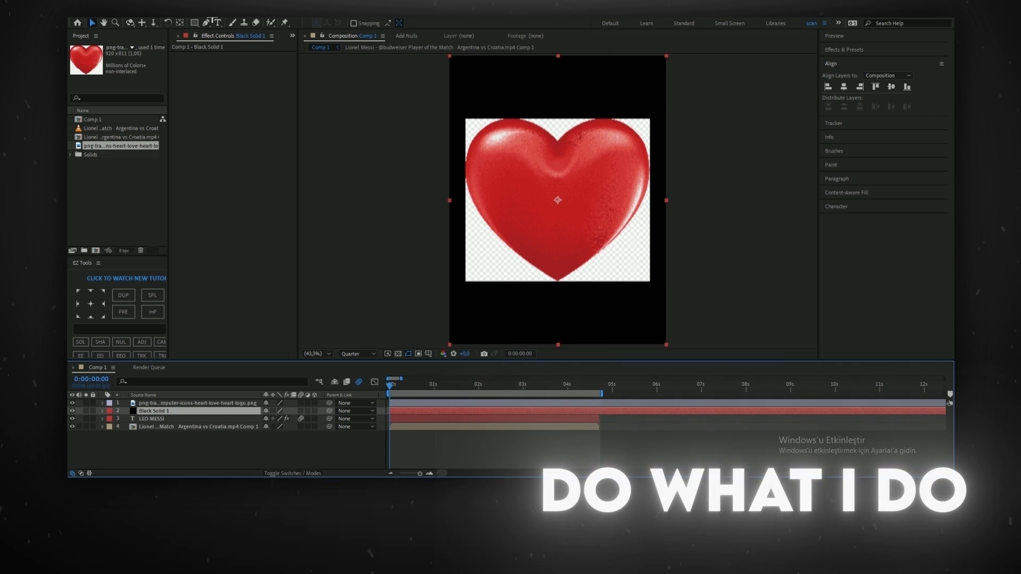
- Draw a closed Pen-tool mask on Black Solid 1 tracing the heart's outline
left_click(206, 22)
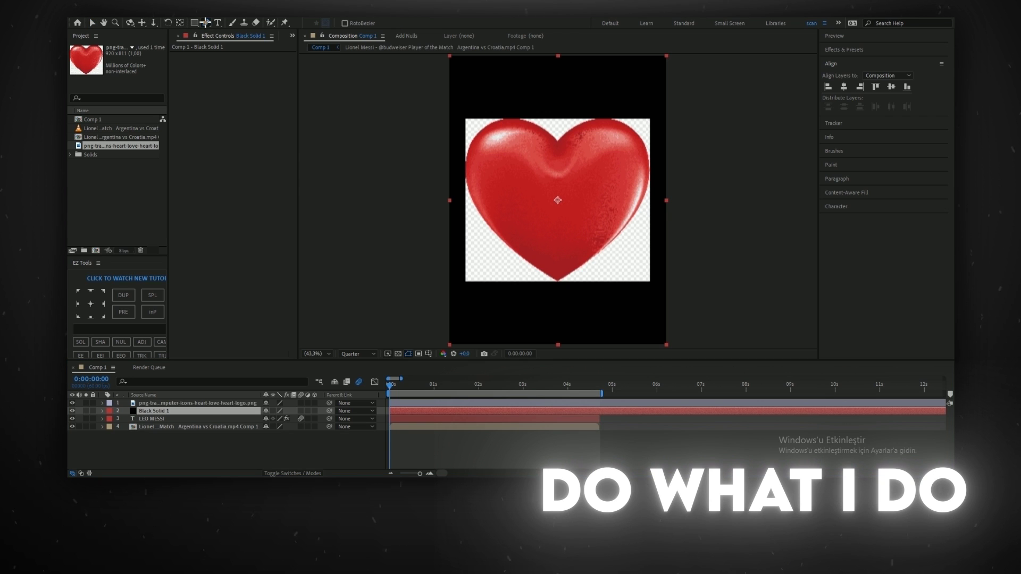
left_click(396, 408)
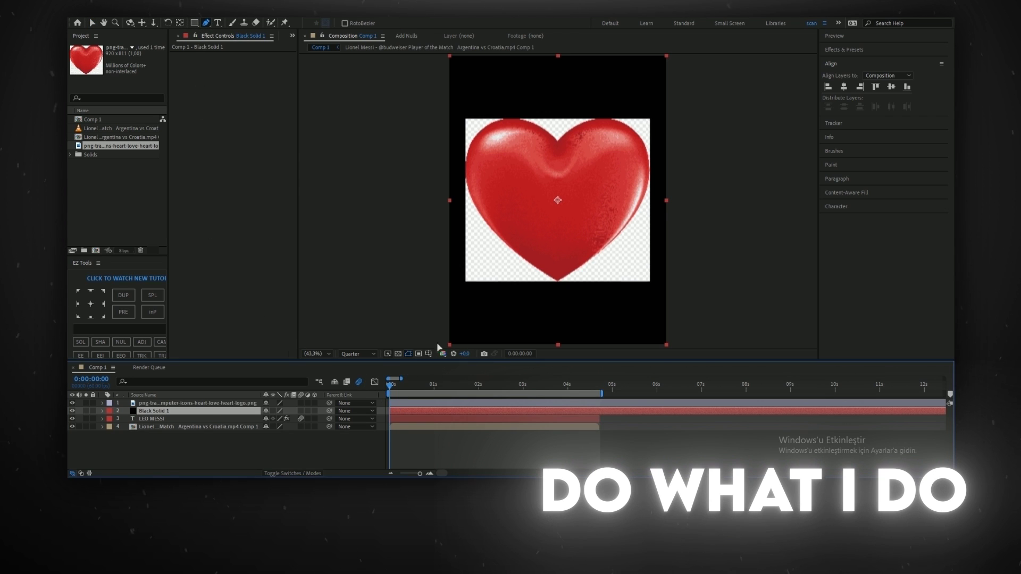
left_click(464, 164)
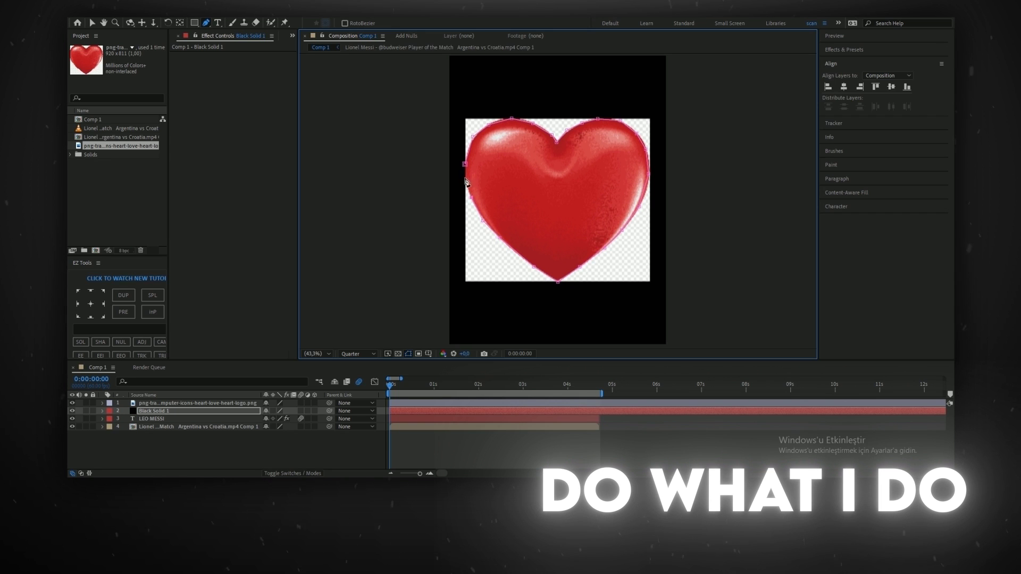
left_click(464, 164)
- Delete the heart PNG layer and apply the Saber effect to Black Solid 1
left_click(420, 403)
key("Delete")
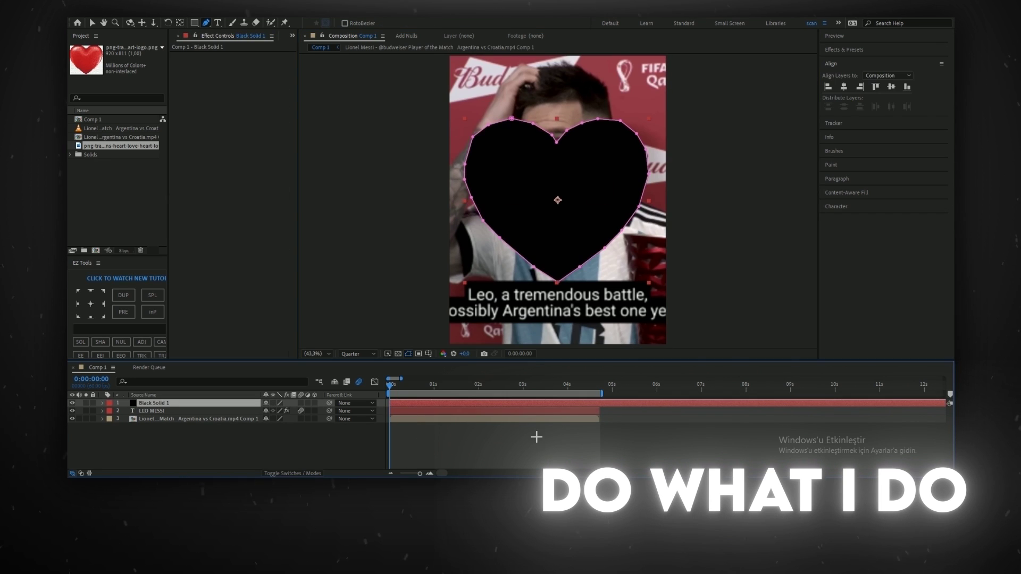
left_click(832, 36)
left_click(844, 49)
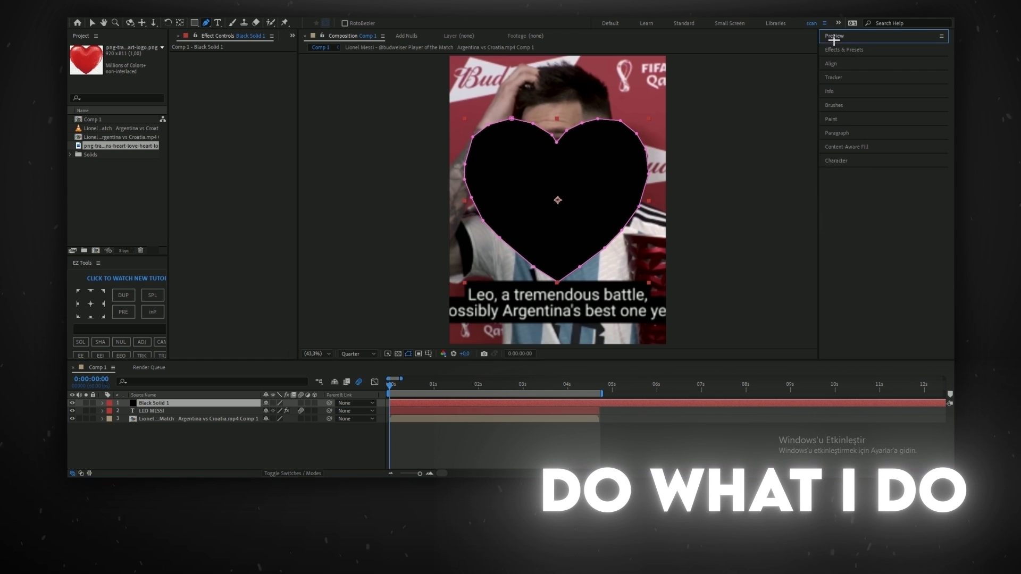
left_click(849, 60)
key("BackSpace")
key("BackSpace")
key("BackSpace")
type("saber")
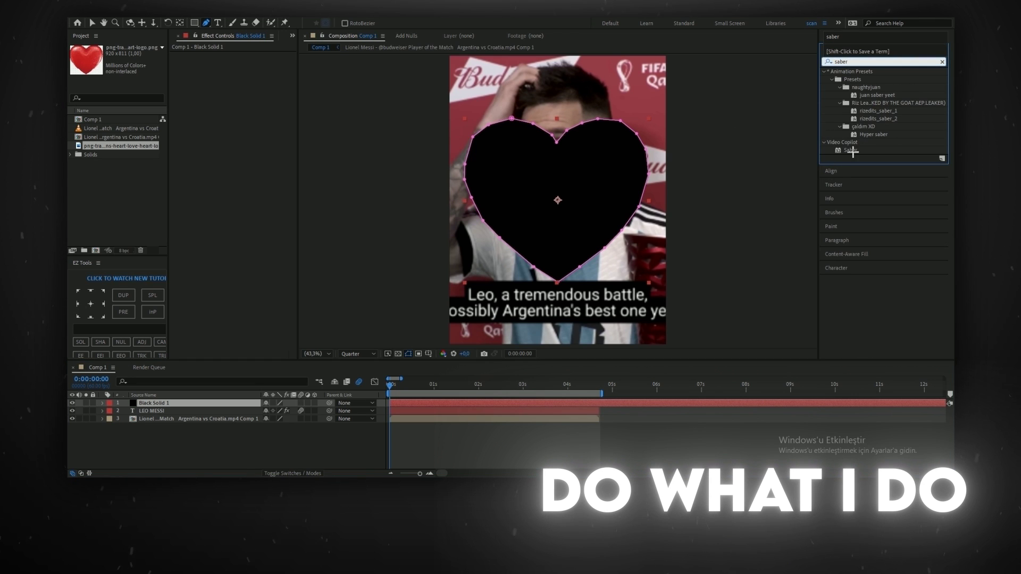
double_click(850, 151)
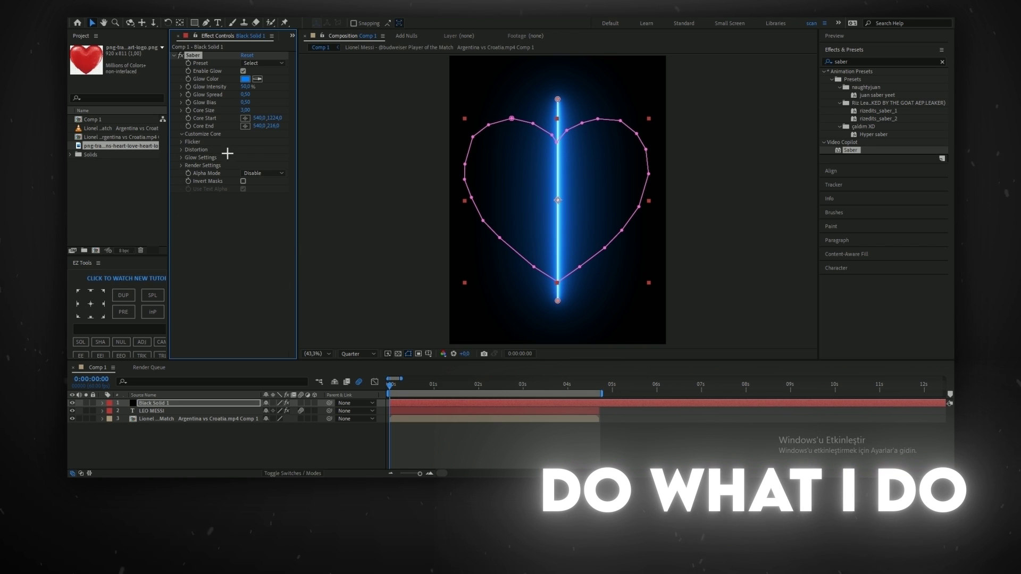
- Make Saber's core follow the heart mask and set its compositing to Transparent
left_click(260, 142)
left_click(256, 159)
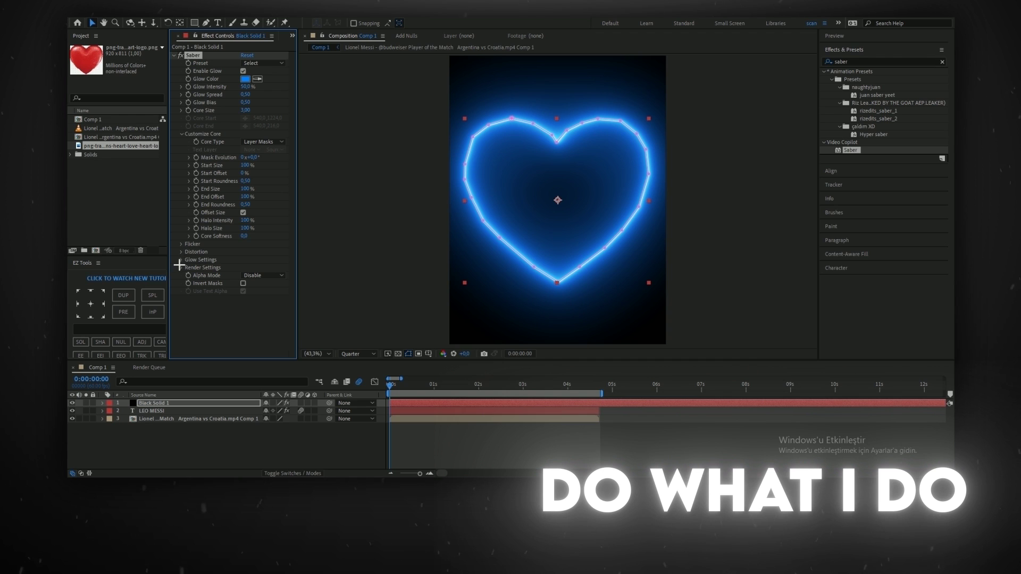
left_click(263, 331)
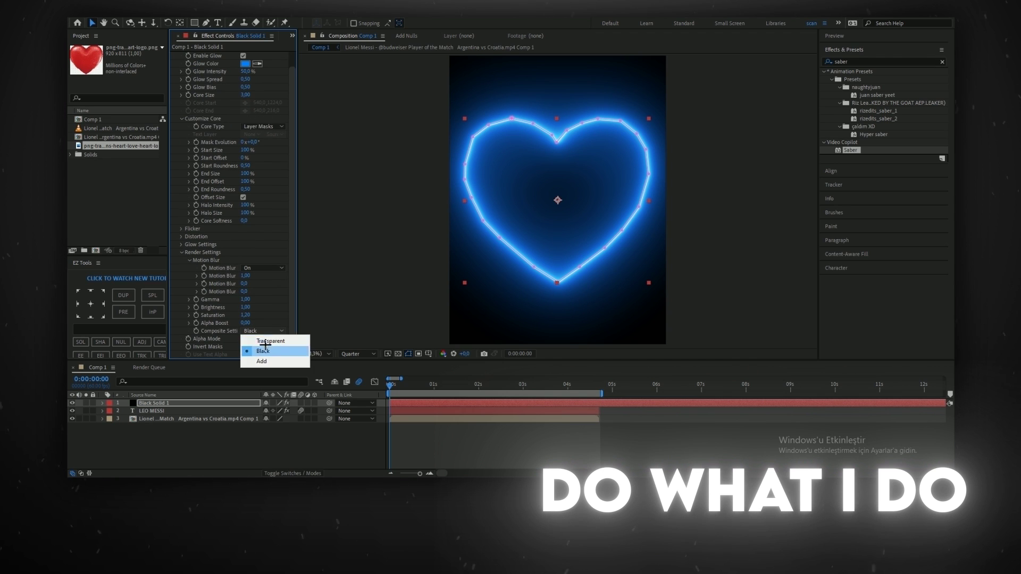
left_click(260, 340)
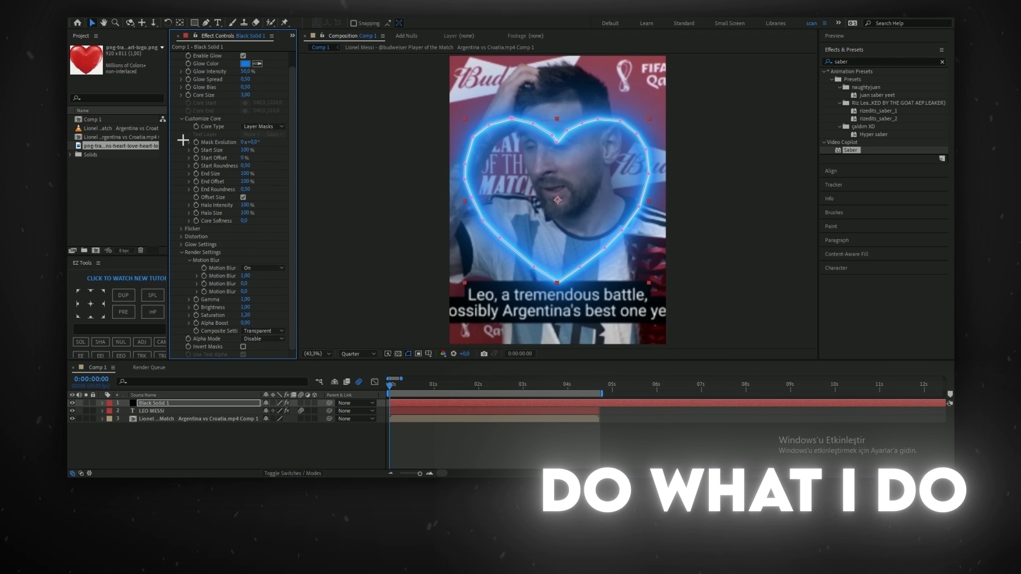
- Expand Customize Core and drag Start Offset to 100% to hide the heart stroke
left_click(181, 118)
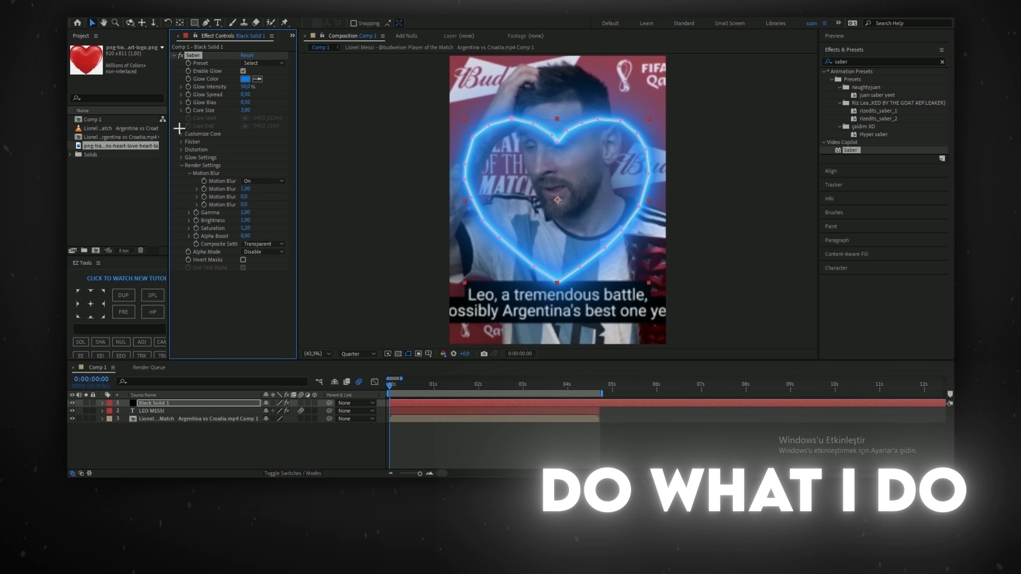
left_click(181, 174)
left_click(180, 165)
left_click(182, 134)
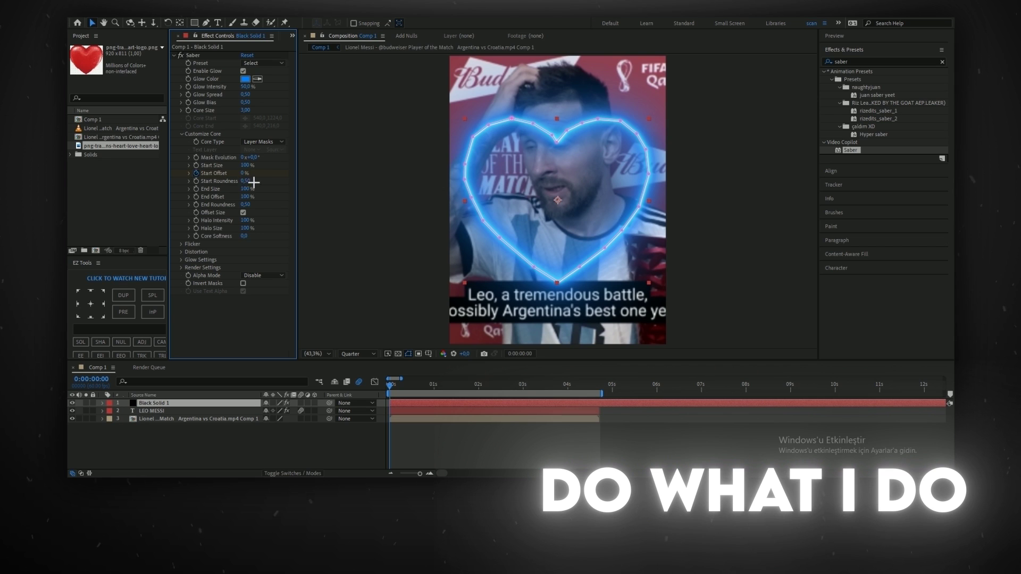
left_click_drag(244, 173, 392, 172)
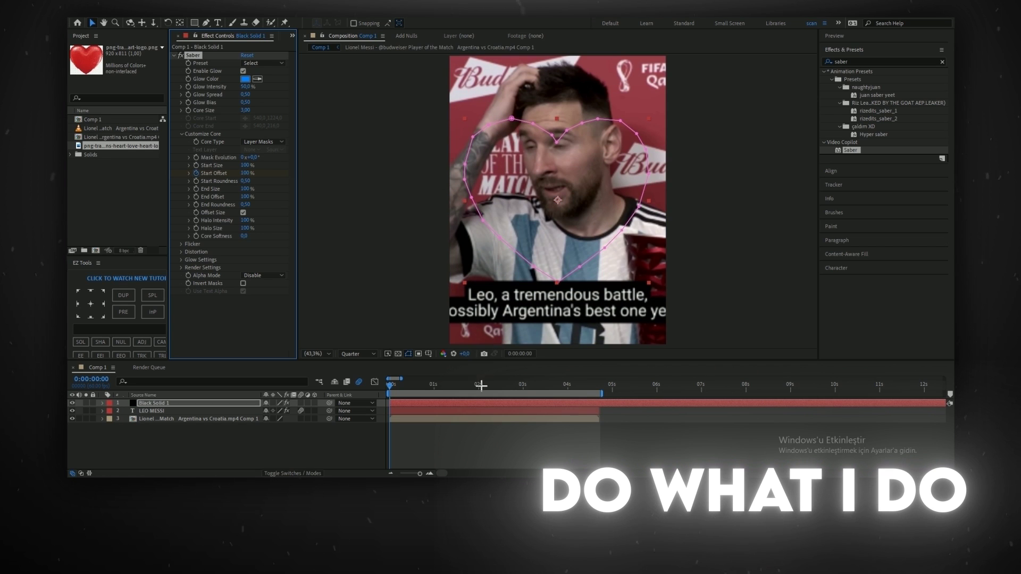
- At 0:00:02:00 set the heart's Saber Start Offset to 0% and preview the draw-on
key("u")
left_click(413, 425)
key("u")
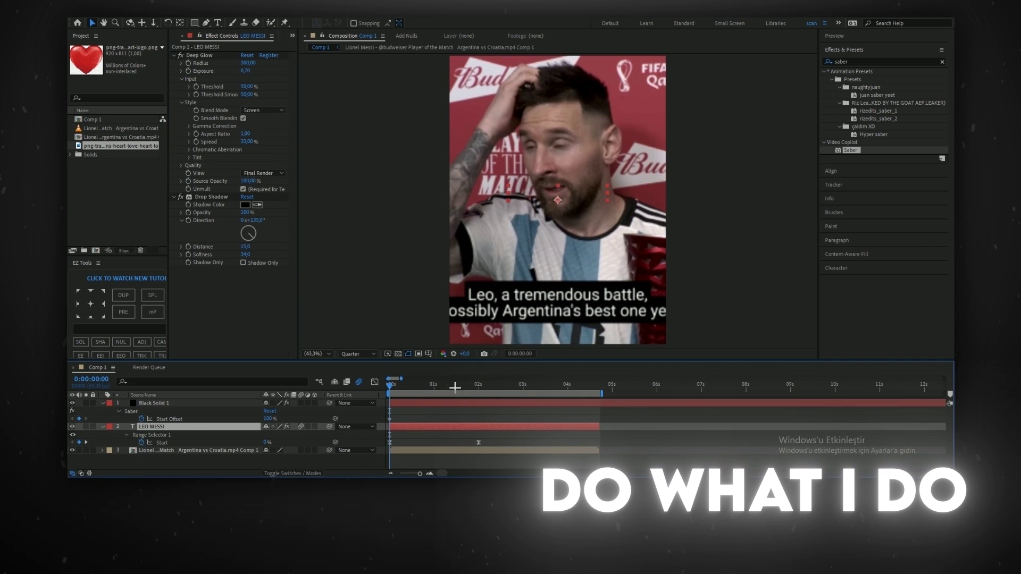
left_click(478, 383)
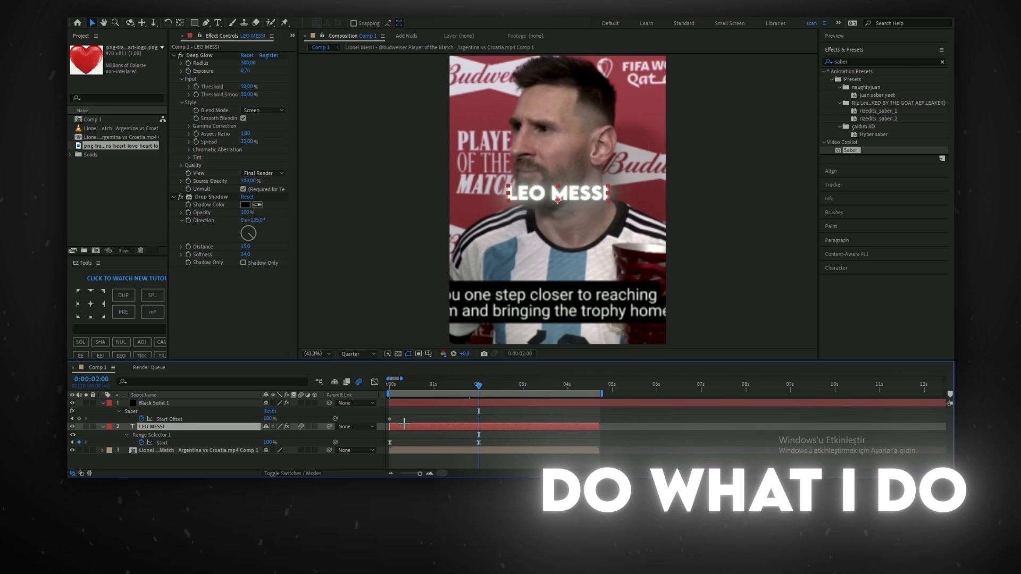
left_click(267, 419)
type("0")
key("Return")
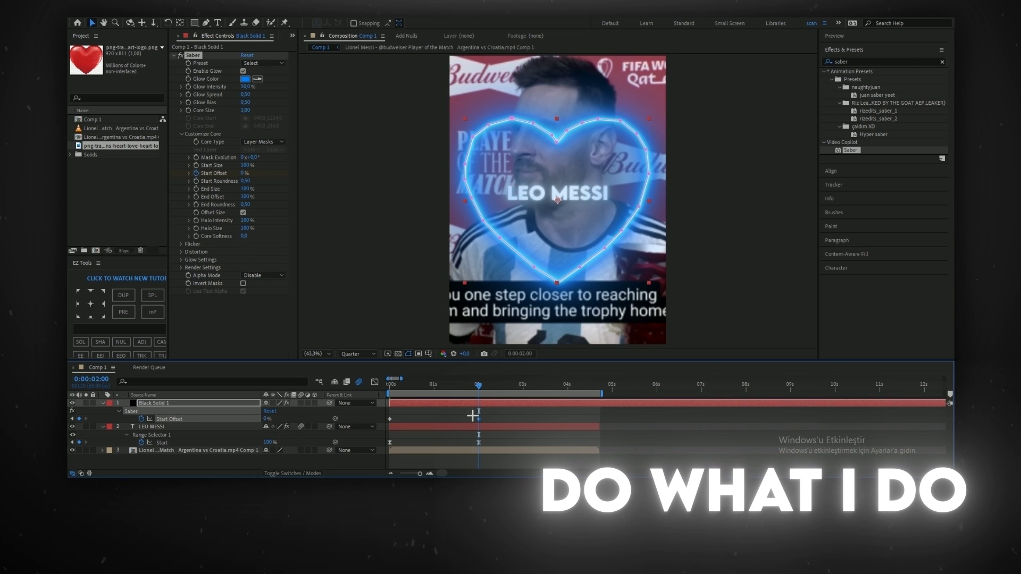
left_click(392, 383)
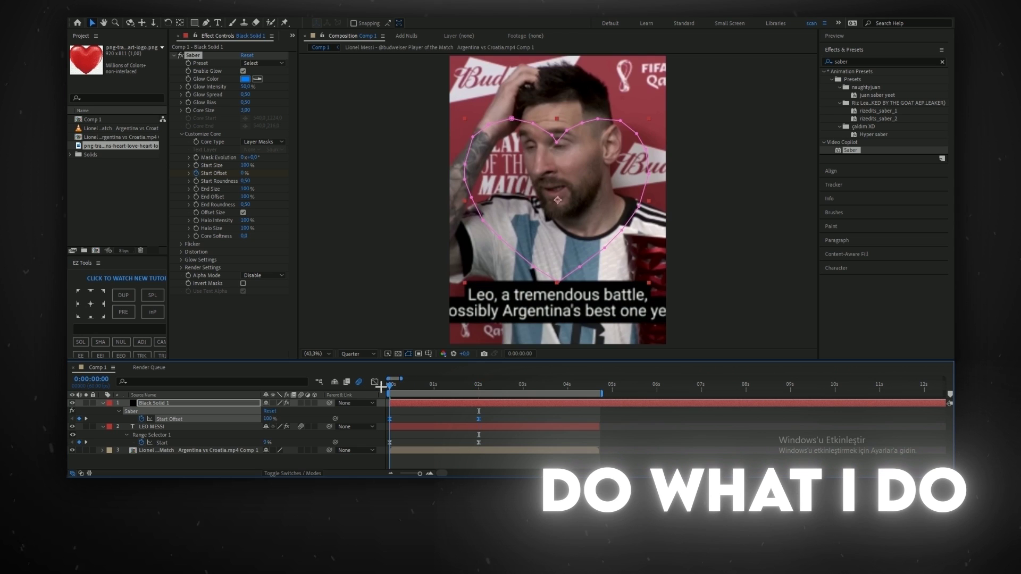
key("space")
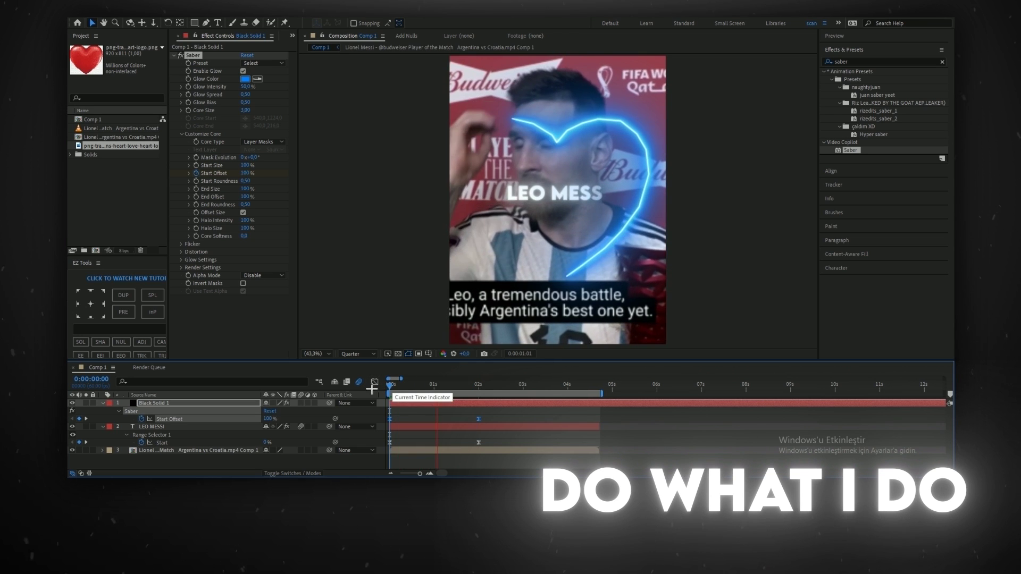
key("space")
- Scale the neon heart layer down to 49% around the title
key("s")
left_click_drag(287, 411, 260, 411)
left_click_drag(433, 382, 458, 383)
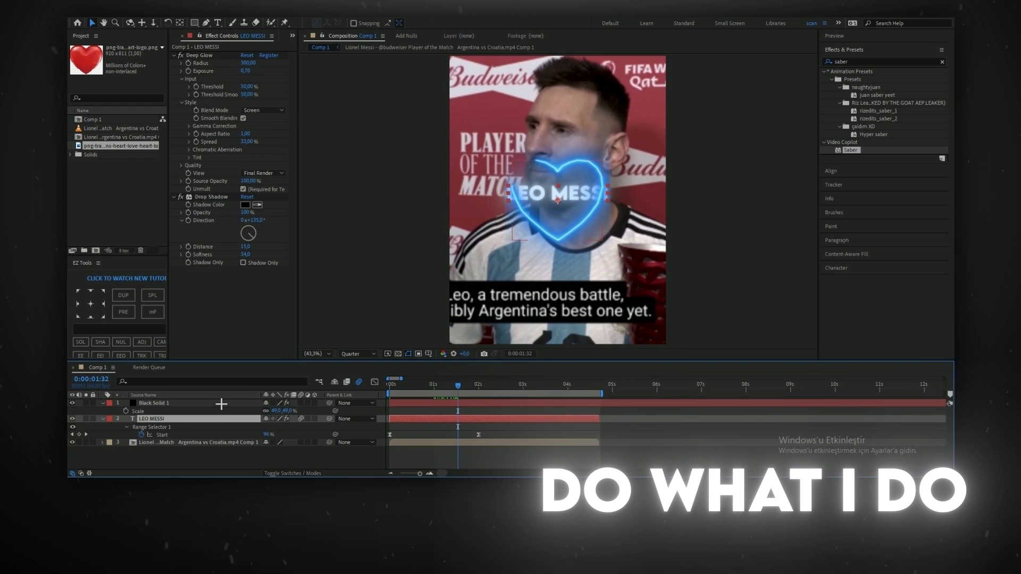
left_click_drag(218, 427, 220, 436)
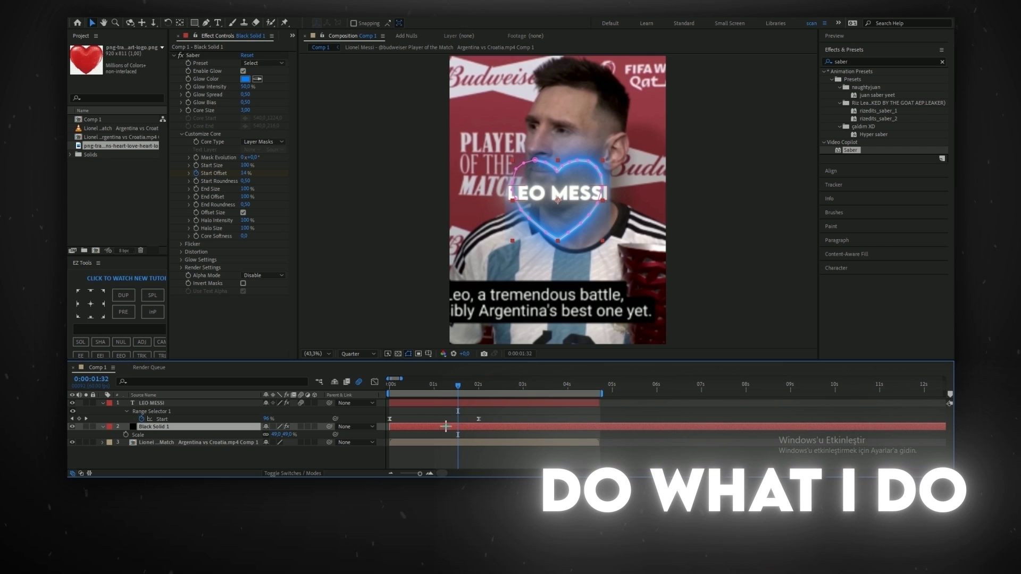
- Raise the LEO MESSI font size from 89 px to 123 px and preview from the start
double_click(450, 405)
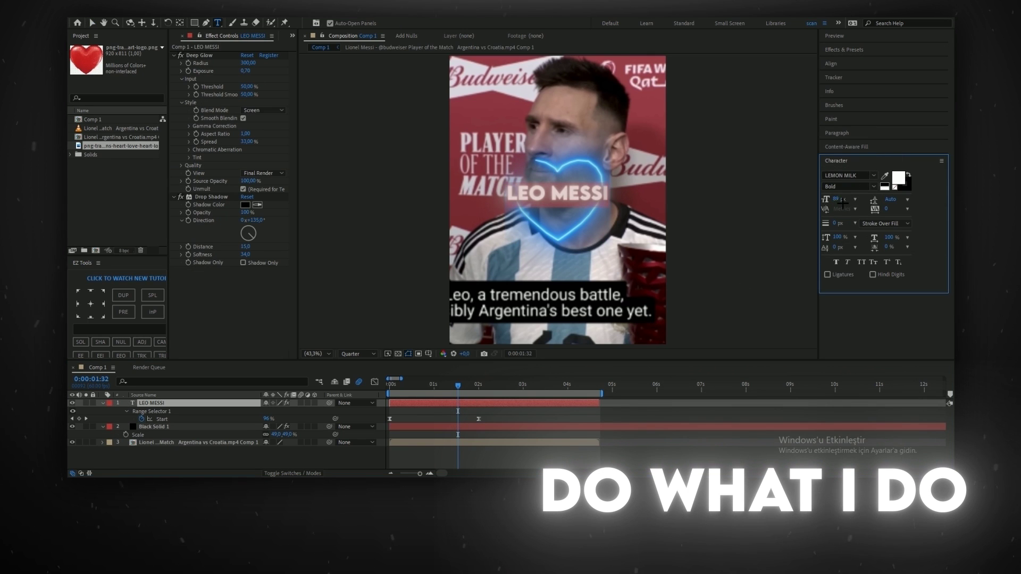
left_click_drag(842, 204, 851, 198)
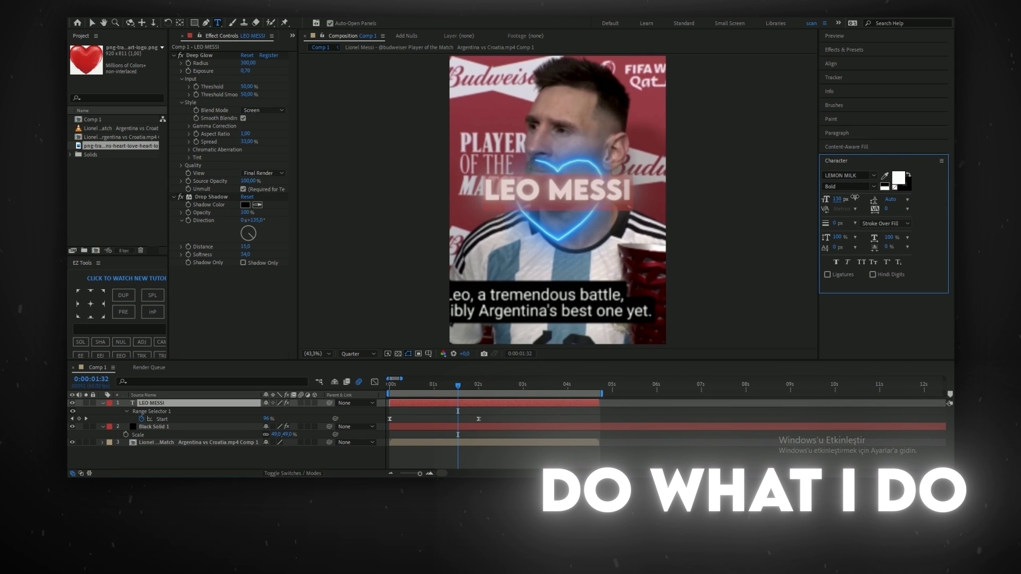
left_click(839, 63)
key("Escape")
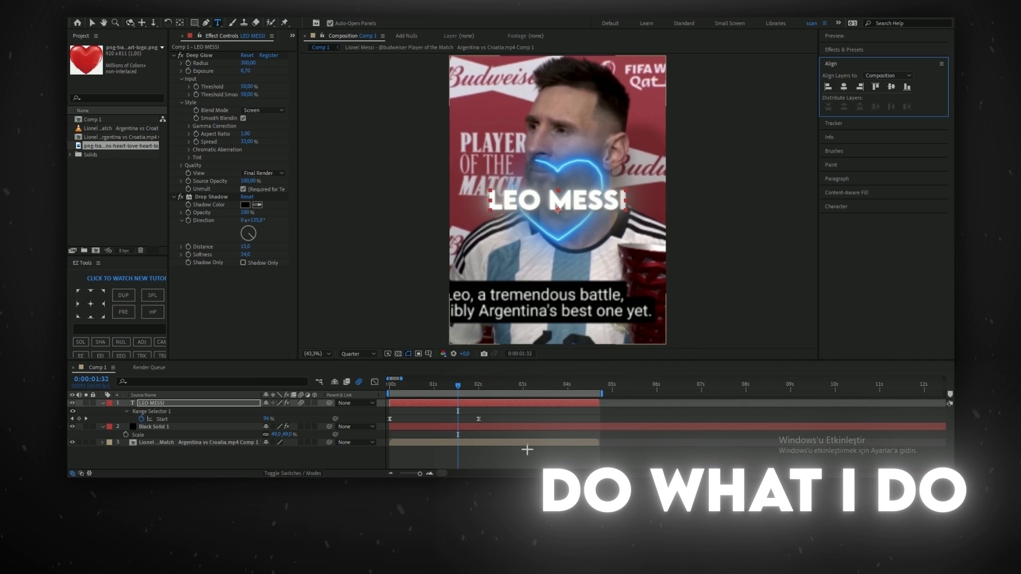
left_click(527, 449)
left_click(391, 384)
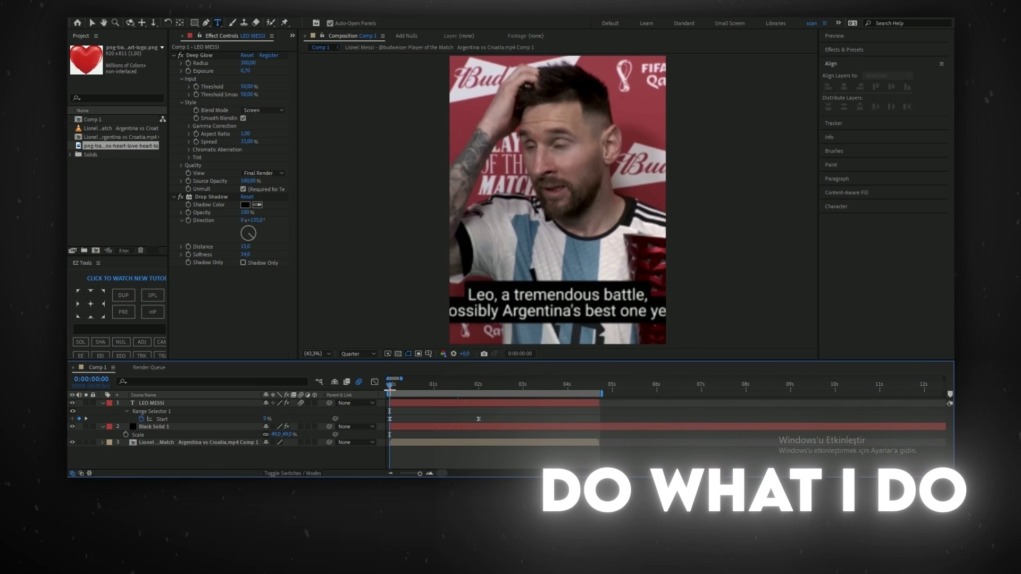
key("space")
- Select the LEO MESSI title's reveal keyframes and bring up the Flow easing panel
left_click_drag(482, 412, 378, 426)
left_click(291, 36)
left_click(308, 47)
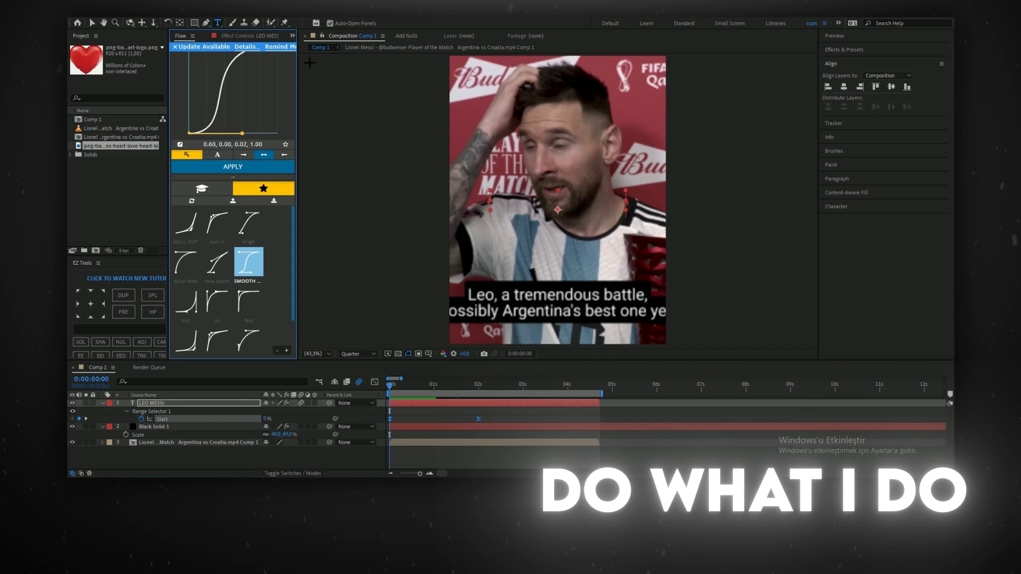
- Deselect the keyframes and preview the title reveal animation, then stop playback
left_click(439, 412)
key("space")
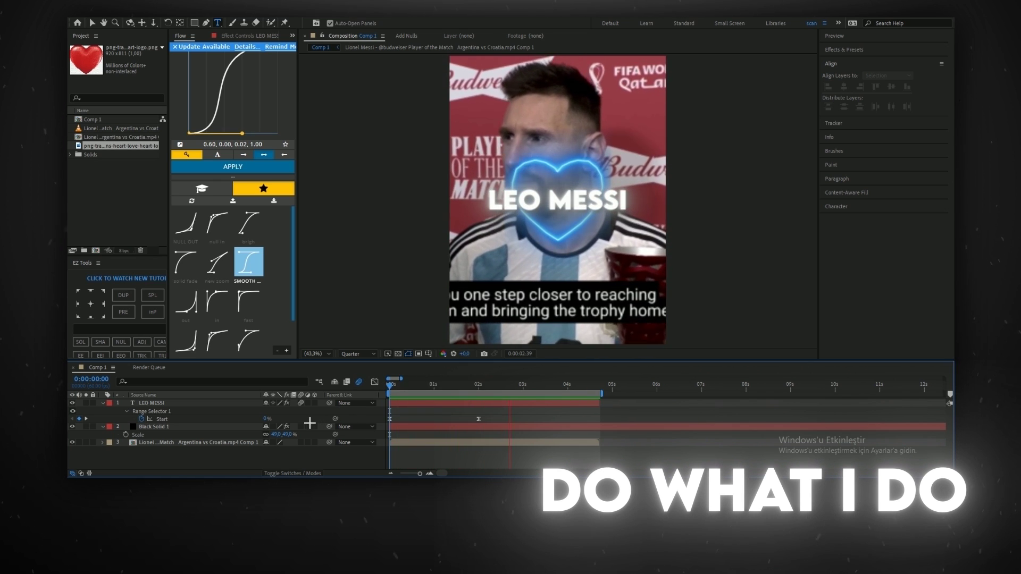
key("space")
key("space")
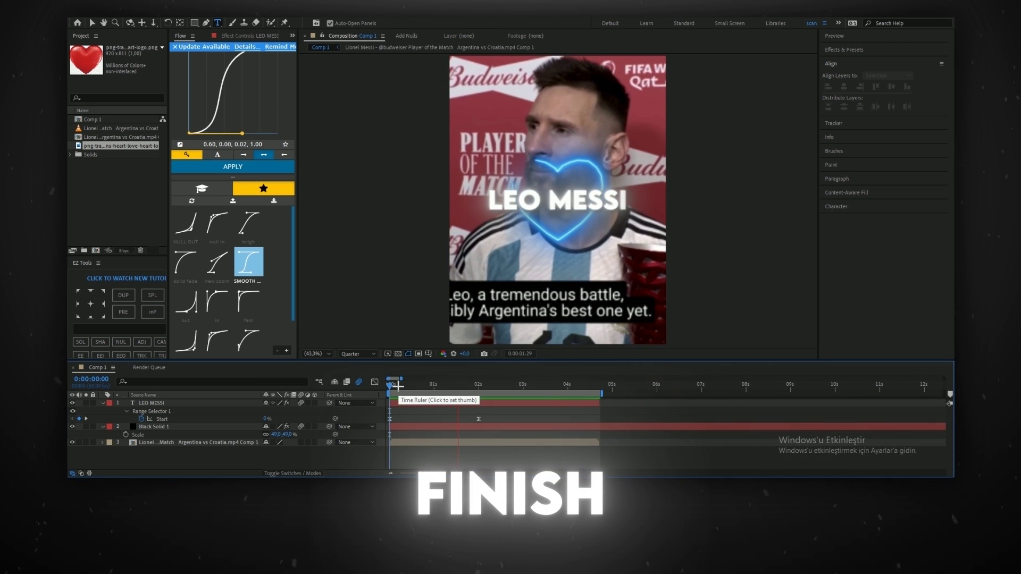
- Show the Saber Start Offset keyframes on the Black Solid 1 heart layer
key("space")
left_click(391, 430)
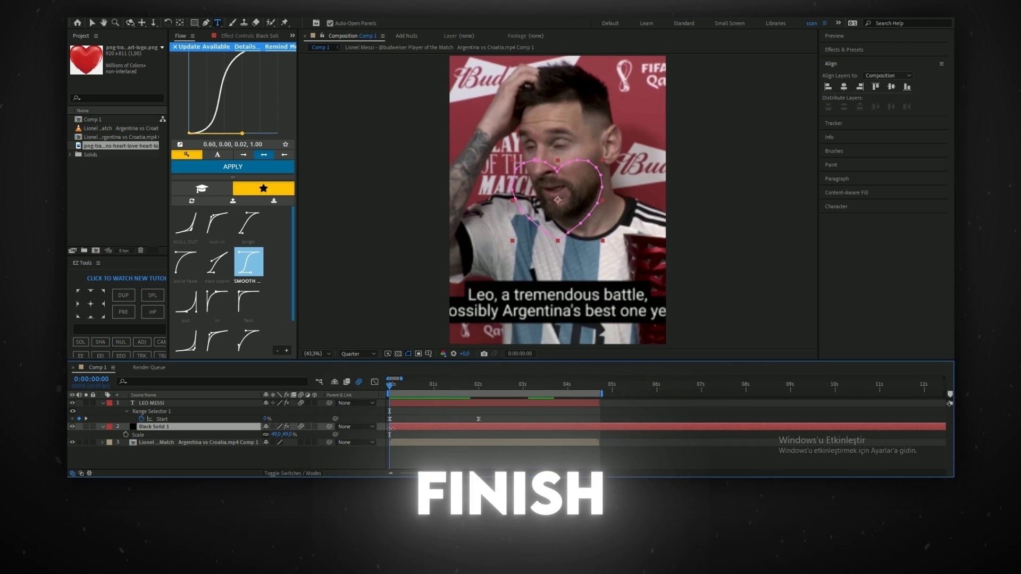
key("u")
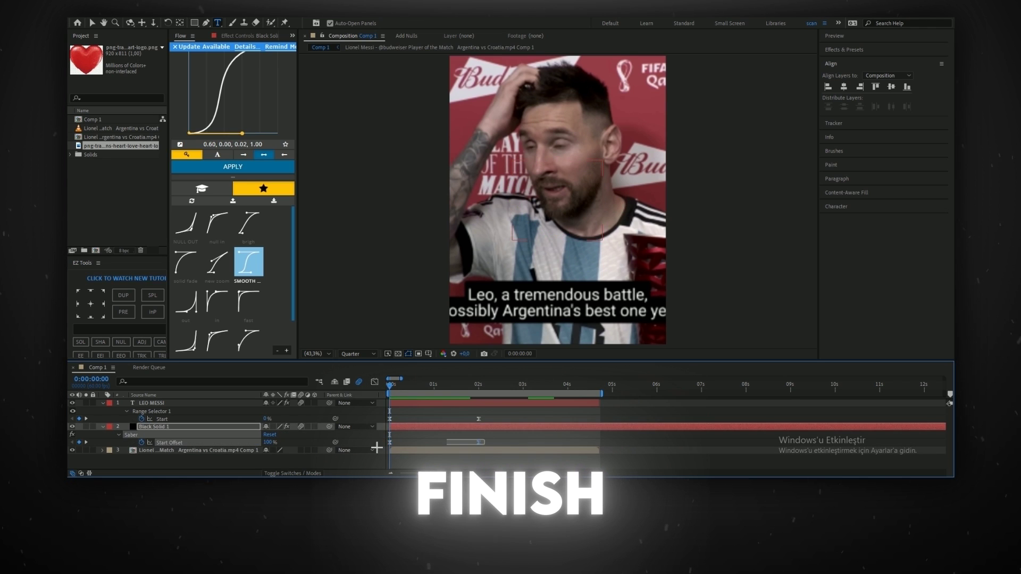
- Deselect the heart layer and replay the finished neon heart and title animation
left_click(372, 319)
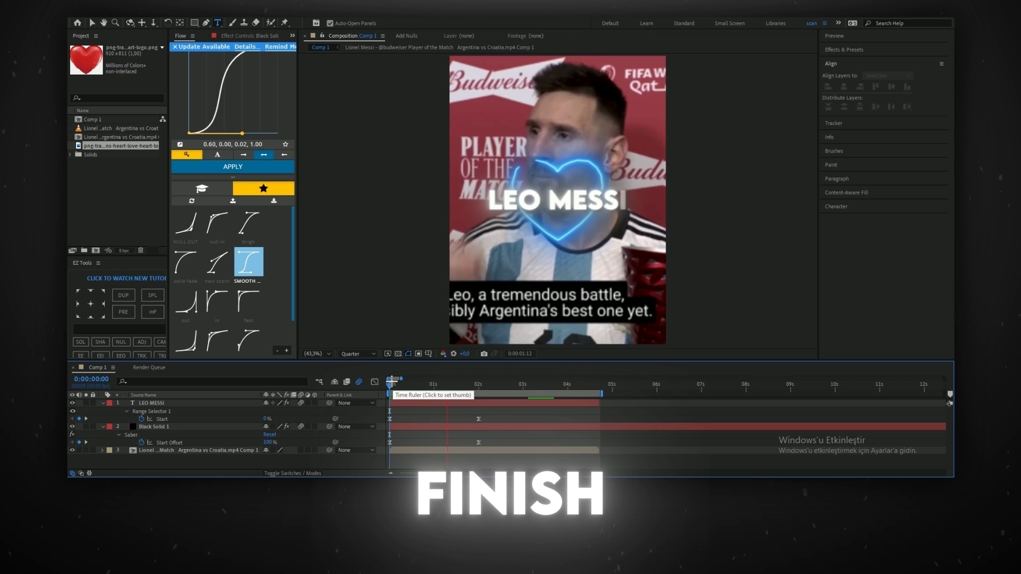
key("space")
key("space")
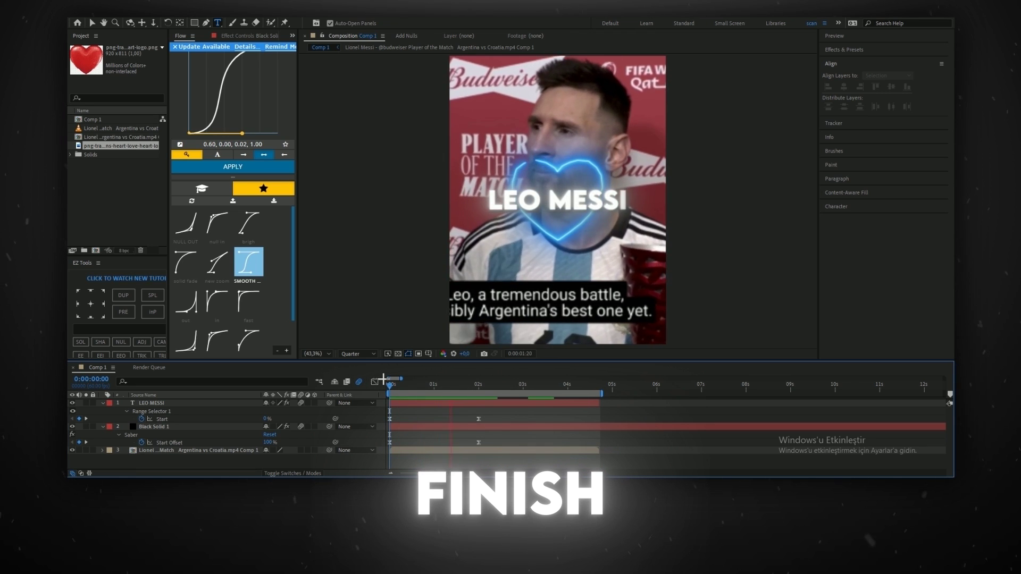
key("space")
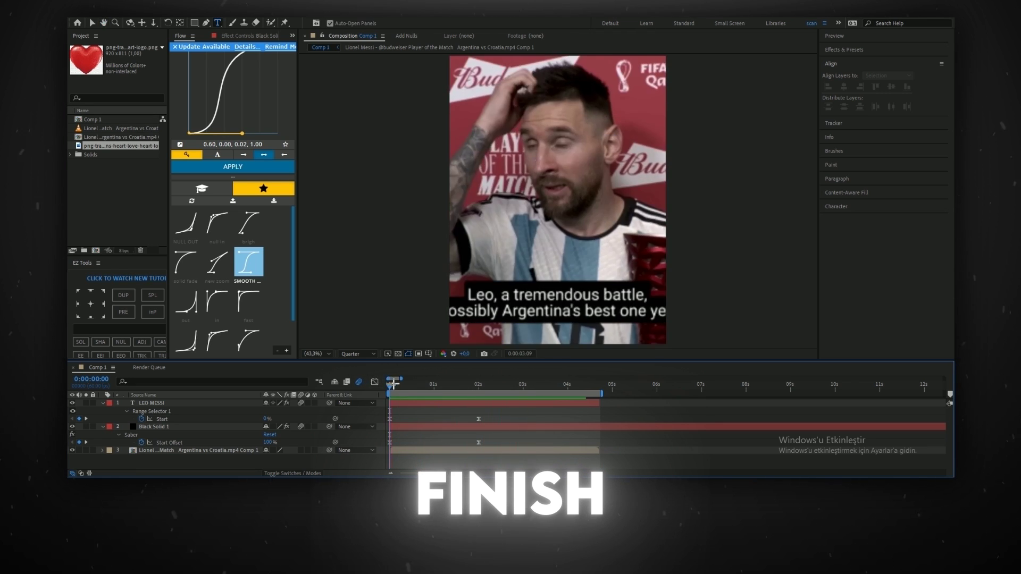